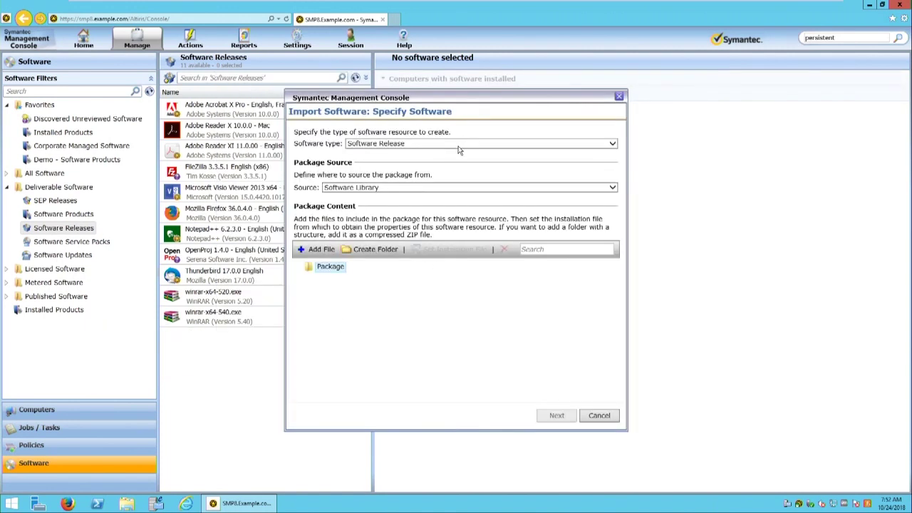
# - Keep Software Release as the type and add CamtasiaInstaller_x64_ENU.msi to the package
pyautogui.click(459, 144)
pyautogui.click(460, 149)
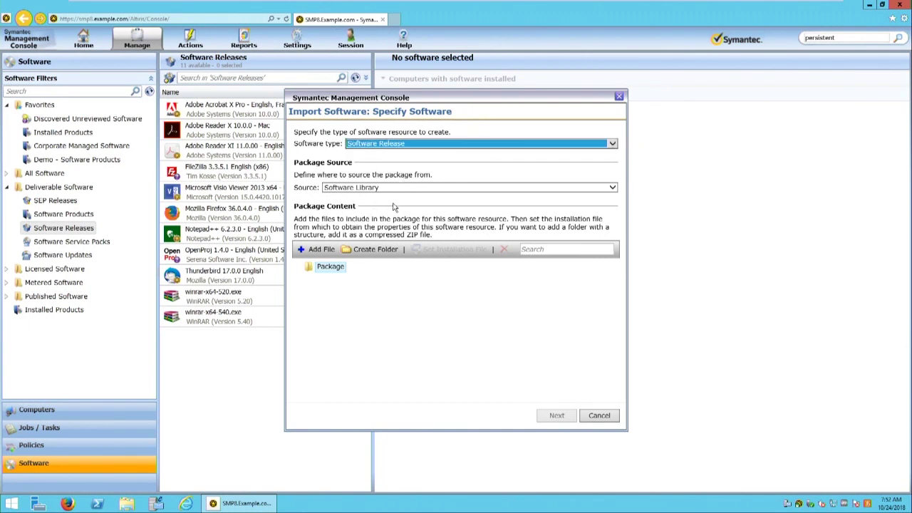
pyautogui.click(316, 248)
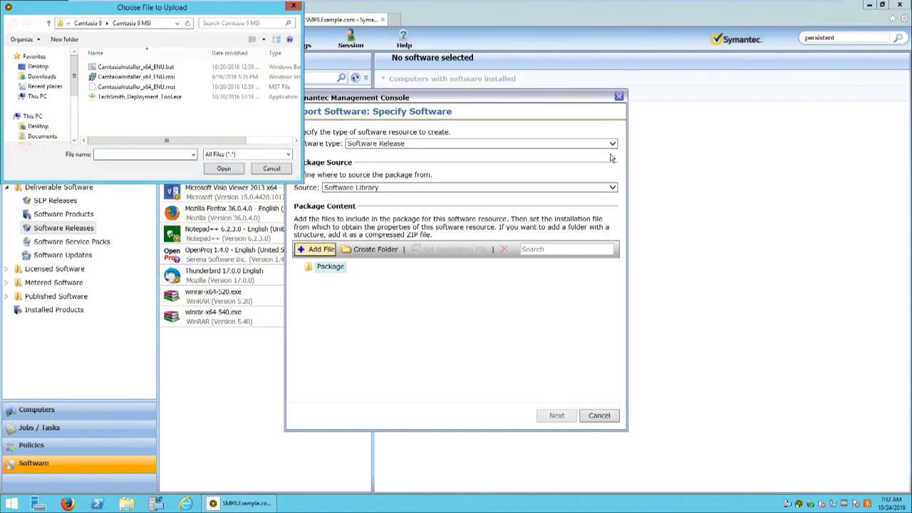
pyautogui.moveTo(204, 9); pyautogui.dragTo(317, 90)
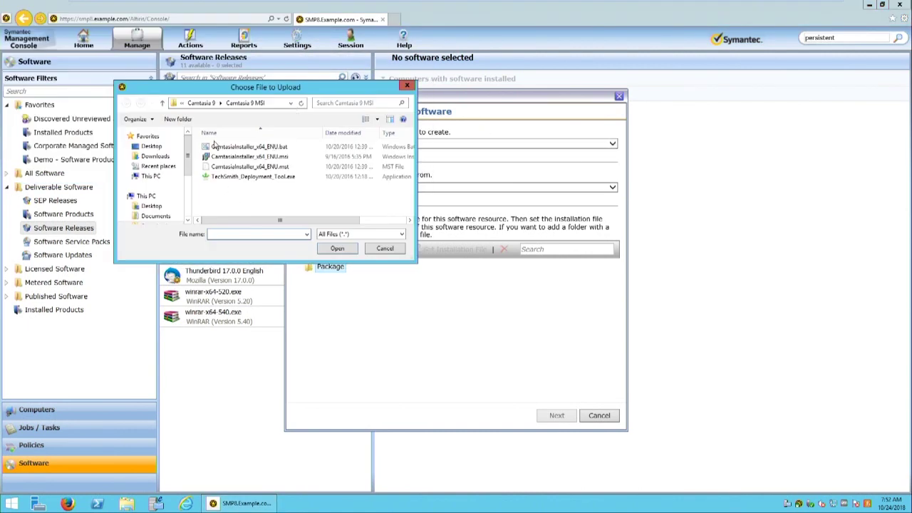
pyautogui.click(290, 158)
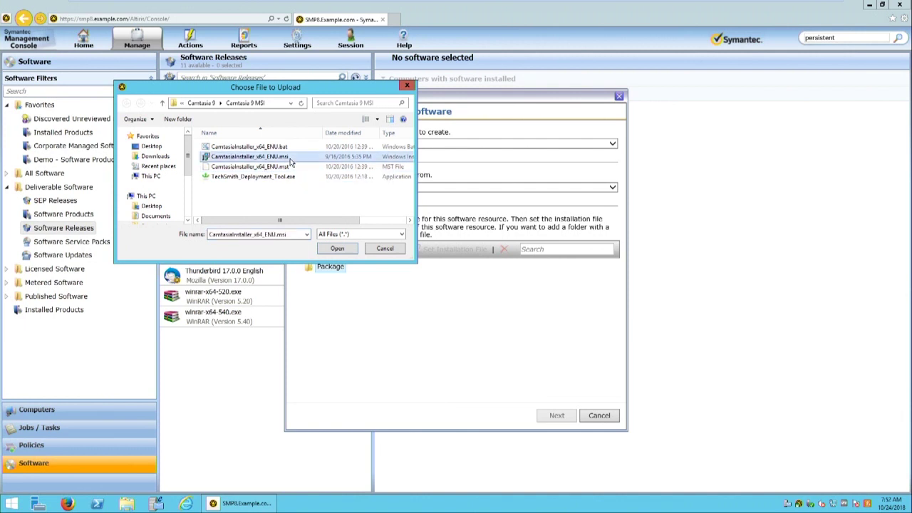
pyautogui.click(336, 251)
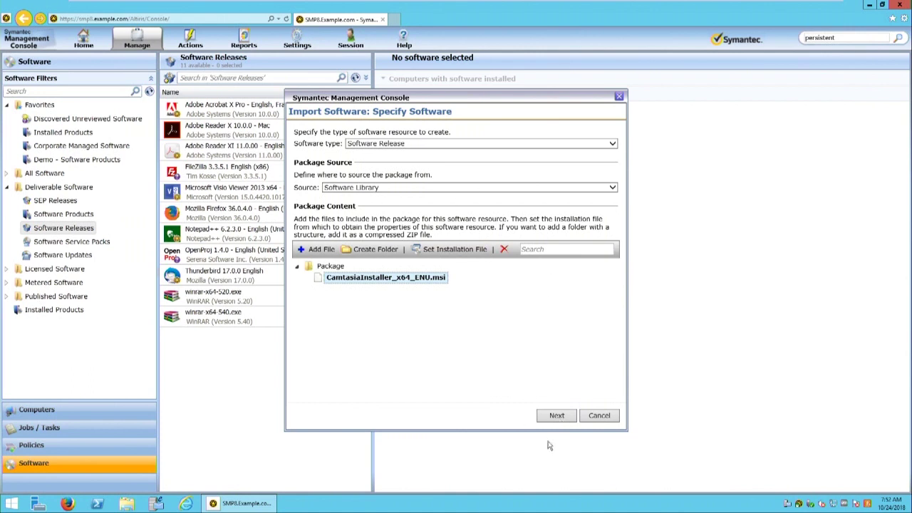
# - Describe the software as 'Video Software' and create the Camtasia 9 x64 - English (United States) resource
pyautogui.click(559, 416)
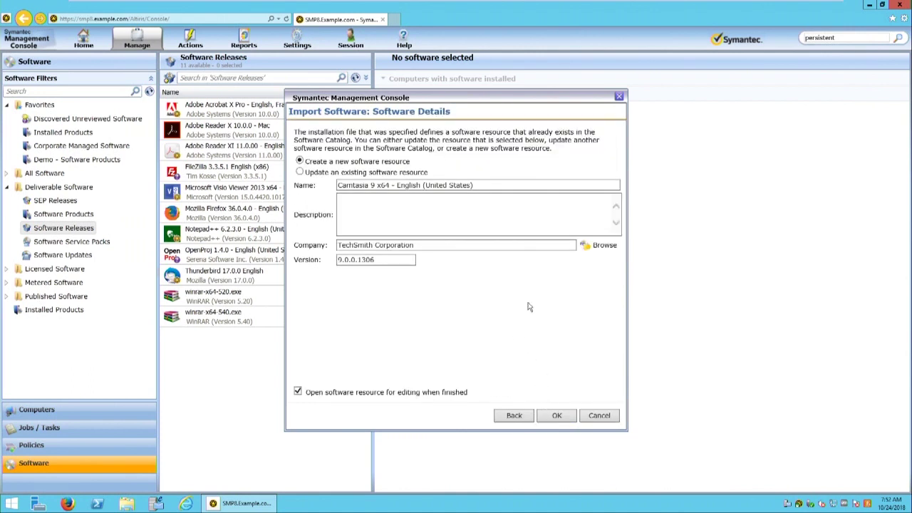
pyautogui.click(402, 216)
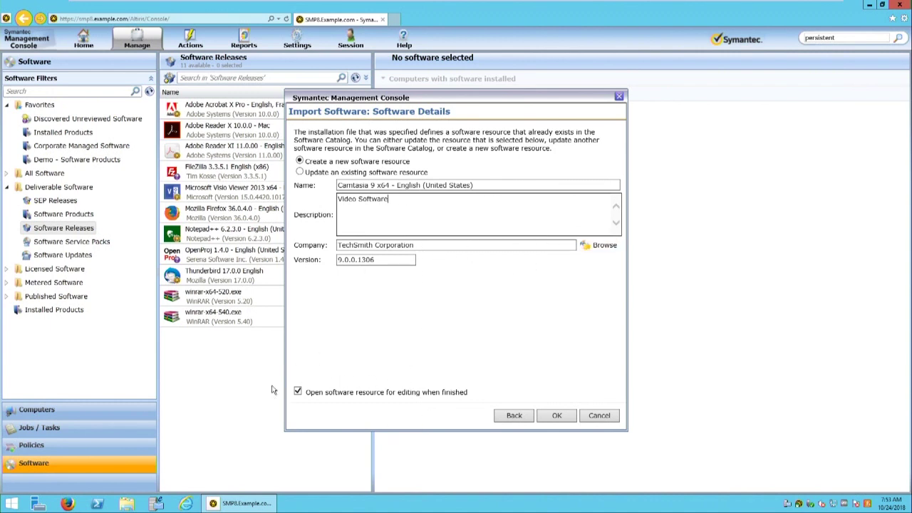
pyautogui.click(557, 415)
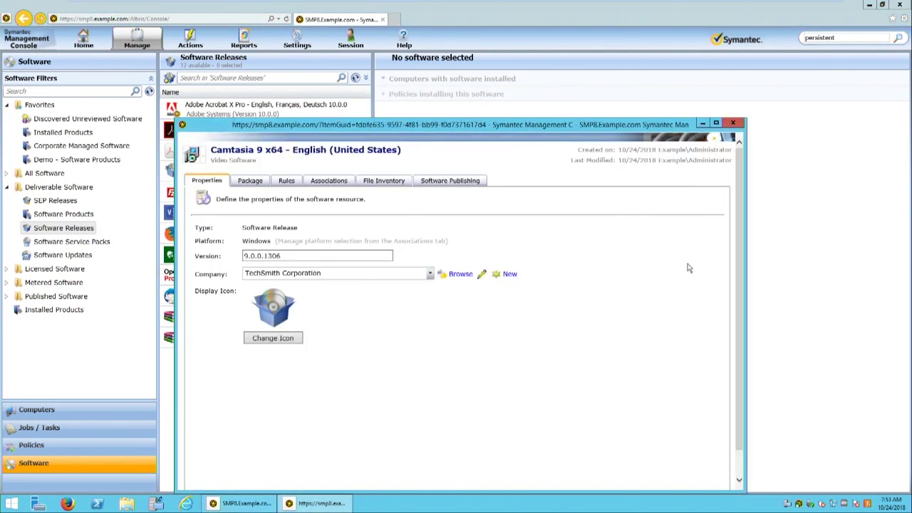
# - Look over the resource's Package, Rules and Associations tabs, then return to Properties
pyautogui.moveTo(499, 126); pyautogui.dragTo(497, 49)
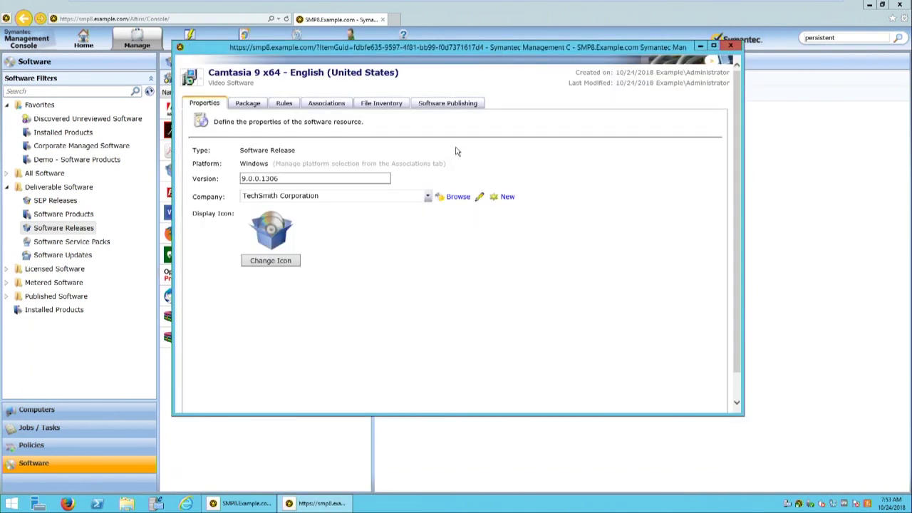
pyautogui.click(248, 103)
pyautogui.click(283, 105)
pyautogui.click(325, 106)
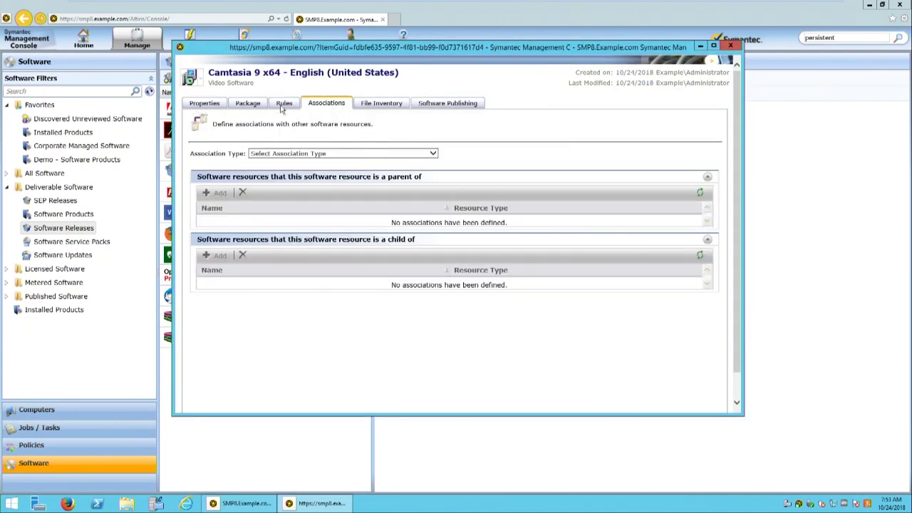
pyautogui.click(207, 104)
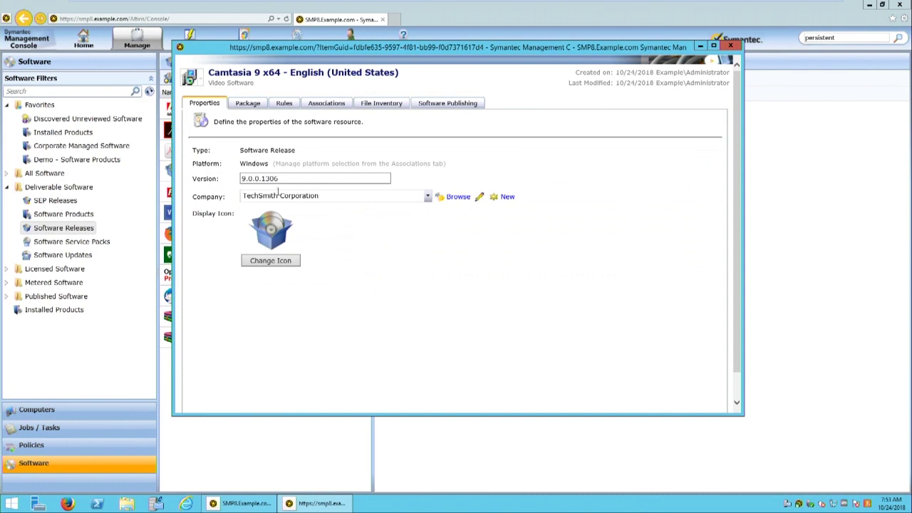
# - Browse the icon chooser to C:\Program Files\Altiris\ActivityCenter\Web\ClientBin\img\product
pyautogui.click(291, 262)
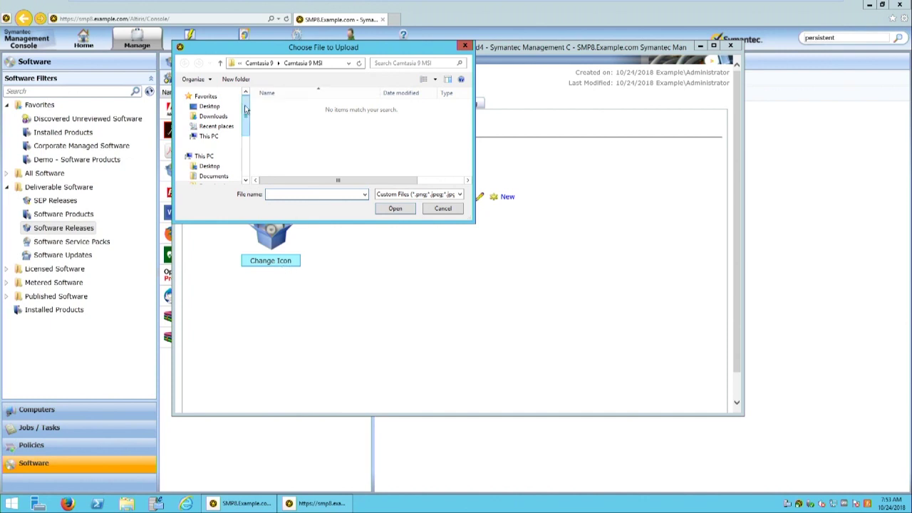
pyautogui.click(204, 155)
pyautogui.scroll(-3, 242, 158)
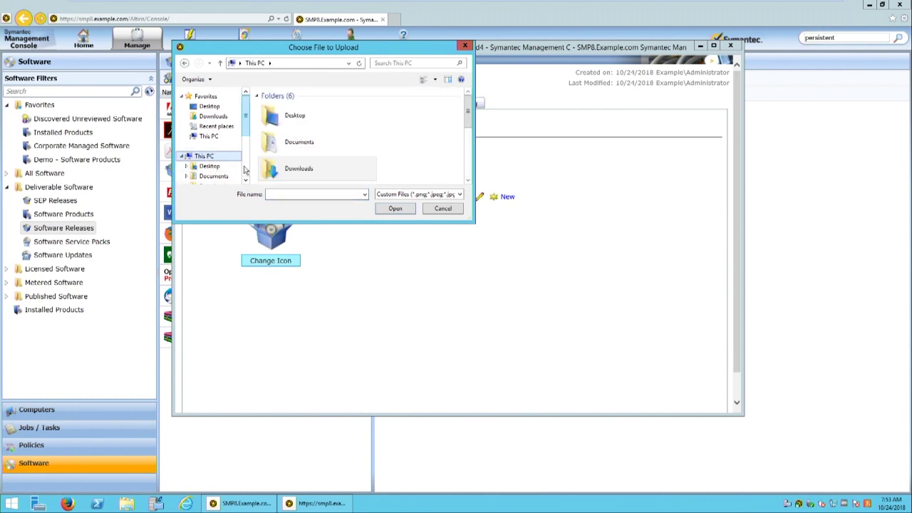
pyautogui.click(224, 143)
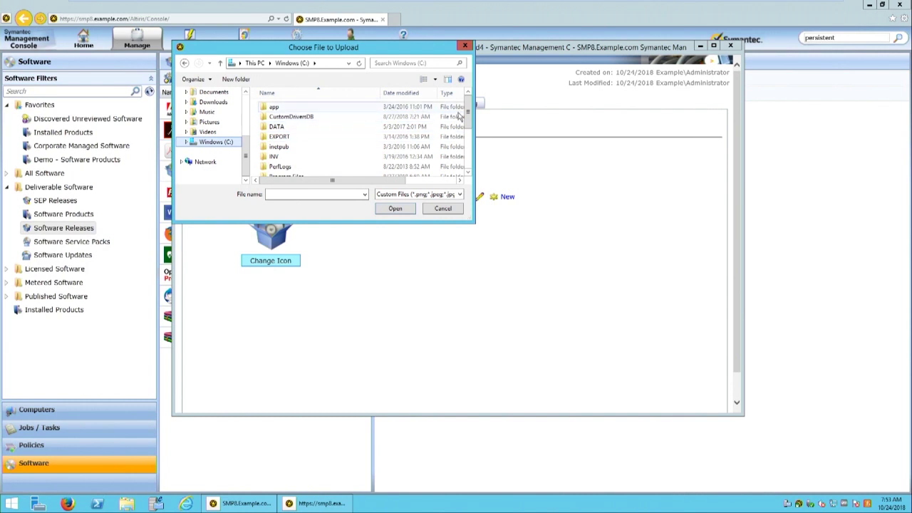
pyautogui.moveTo(467, 114); pyautogui.dragTo(467, 141)
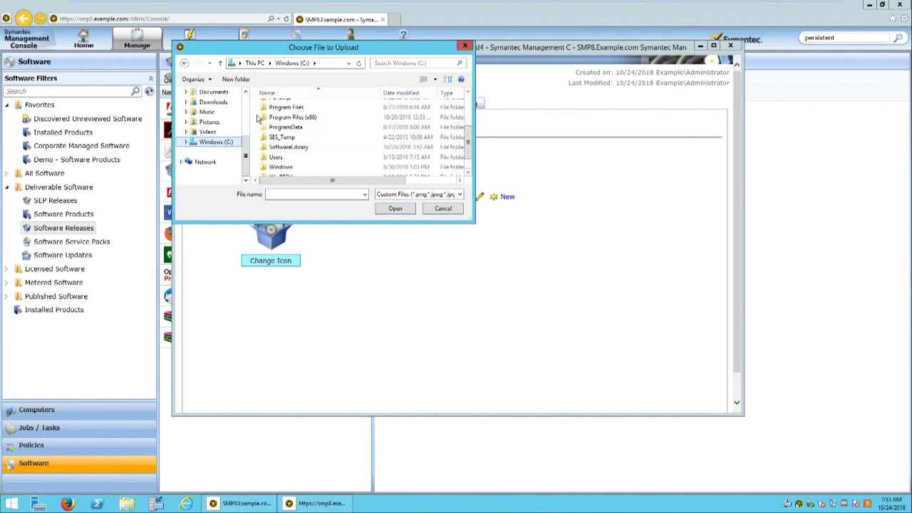
pyautogui.doubleClick(295, 110)
pyautogui.doubleClick(295, 107)
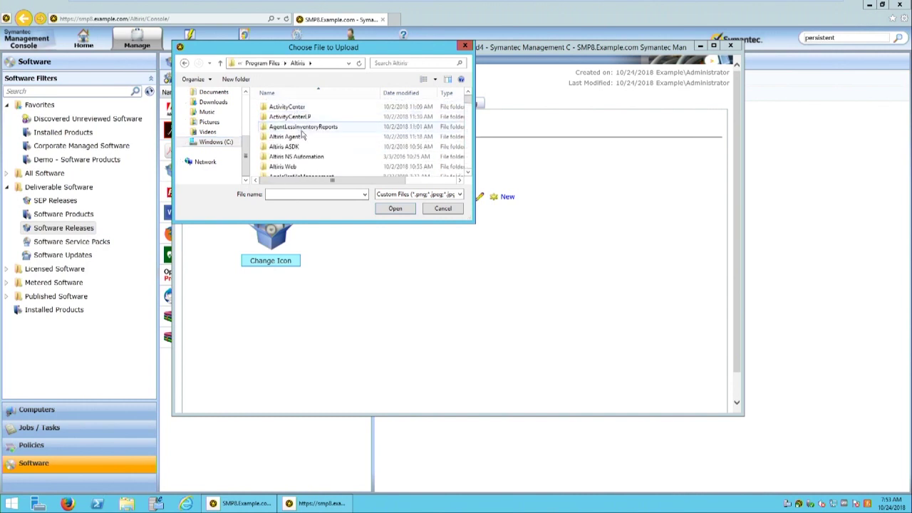
pyautogui.doubleClick(301, 108)
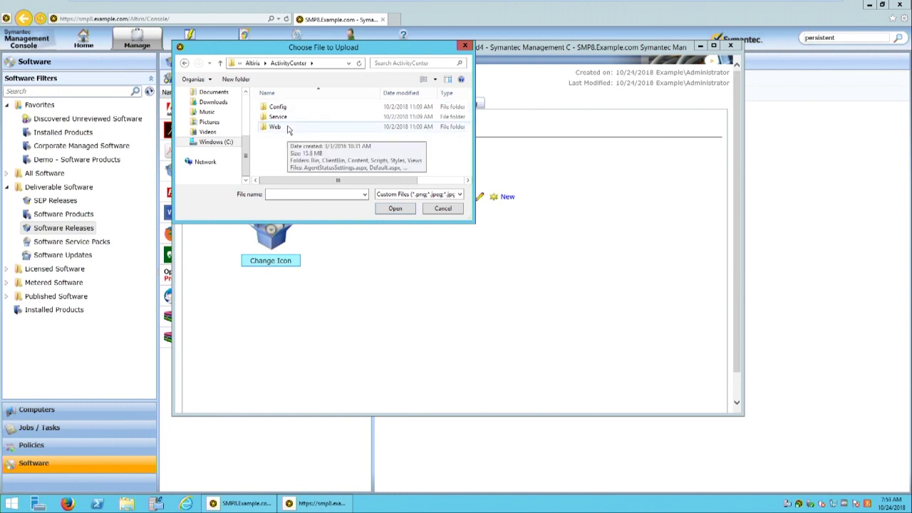
pyautogui.doubleClick(291, 127)
pyautogui.doubleClick(297, 116)
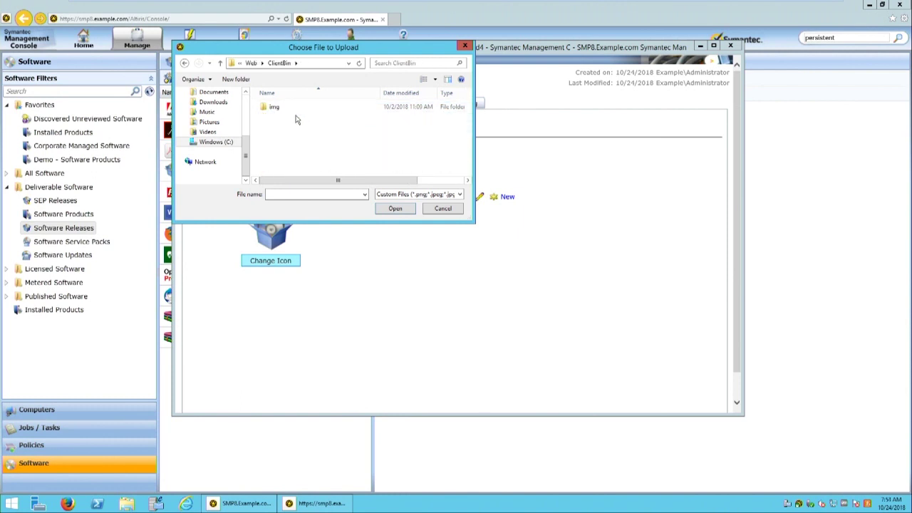
pyautogui.doubleClick(295, 108)
pyautogui.doubleClick(302, 117)
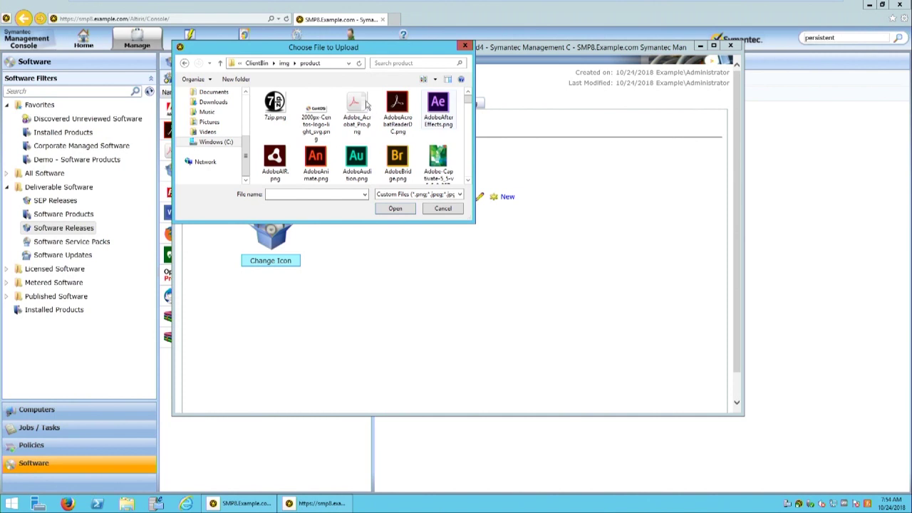
# - Choose camtasia9.png as the resource's display icon
pyautogui.click(342, 195)
pyautogui.write('cam')
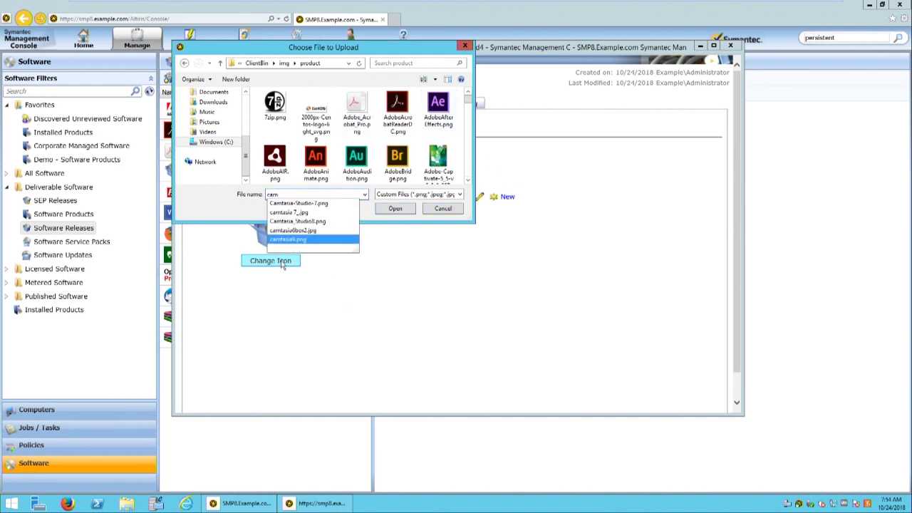
pyautogui.click(334, 238)
pyautogui.click(395, 208)
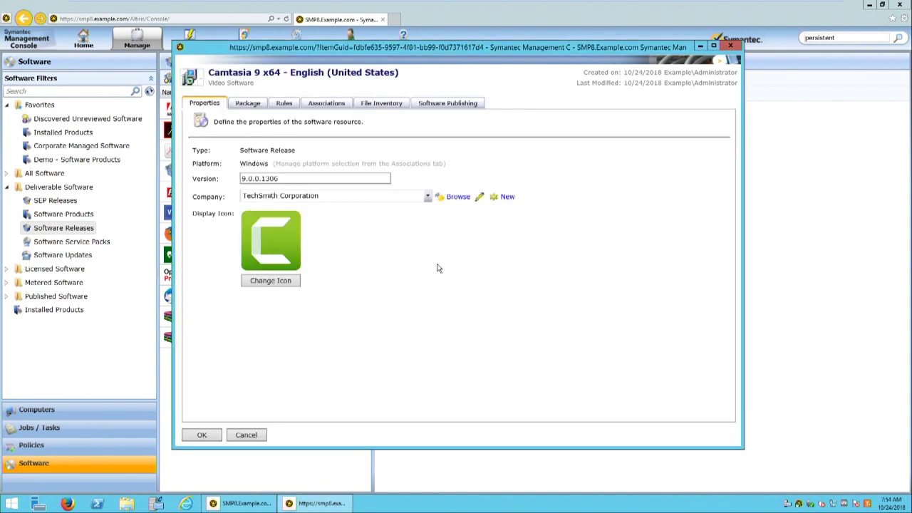
# - Check the Package tab and Rules applicability list without changes, then view Associations
pyautogui.click(260, 107)
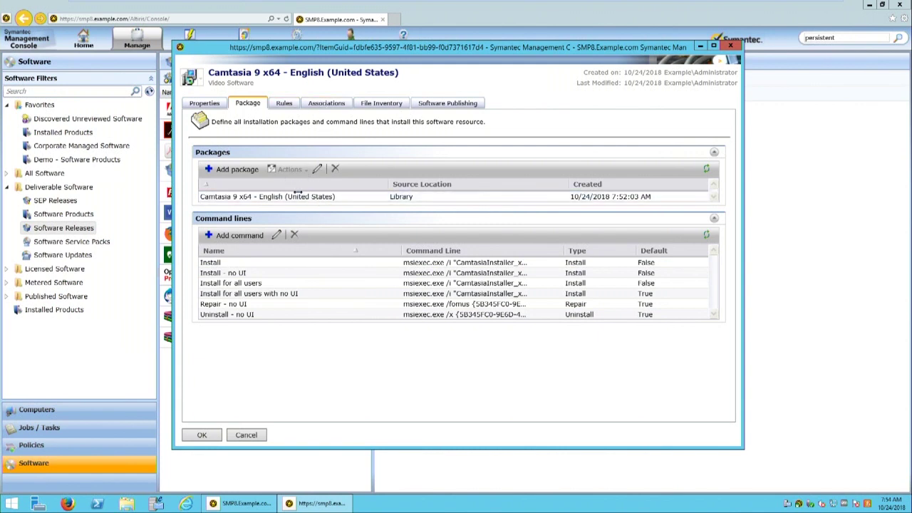
pyautogui.click(284, 104)
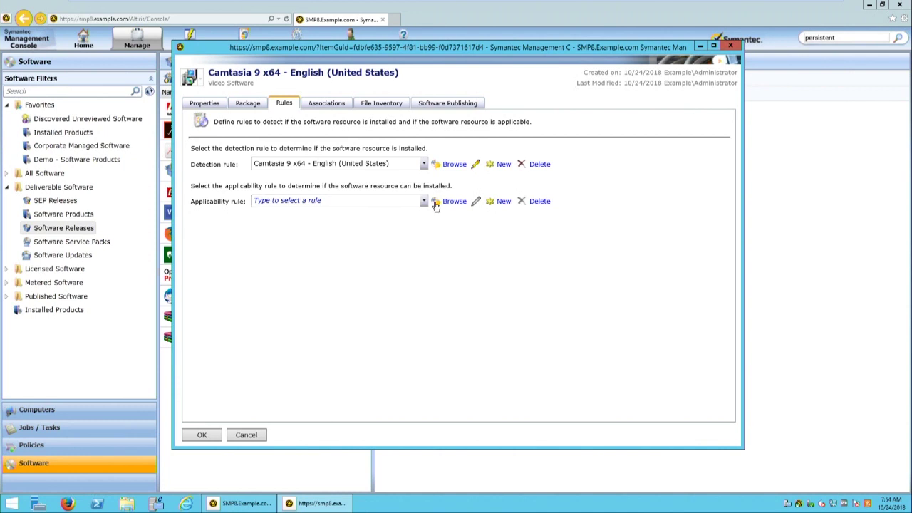
pyautogui.click(424, 203)
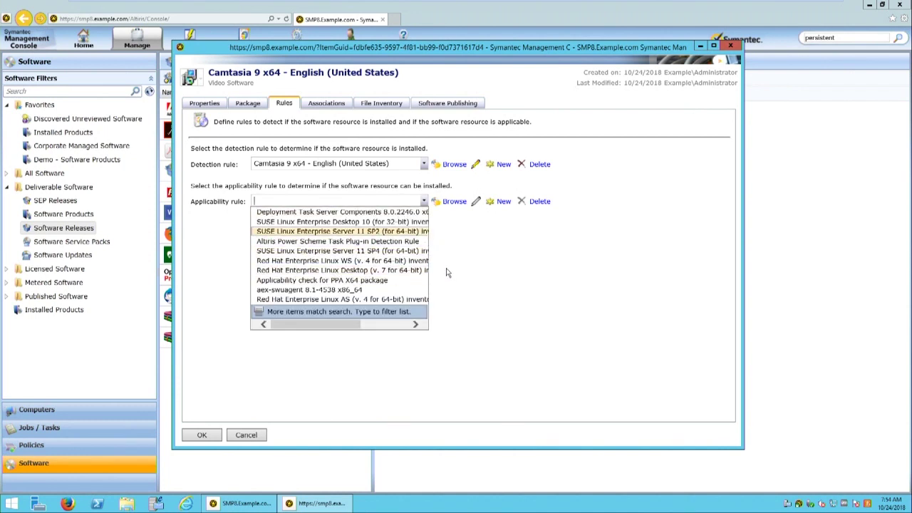
pyautogui.click(534, 258)
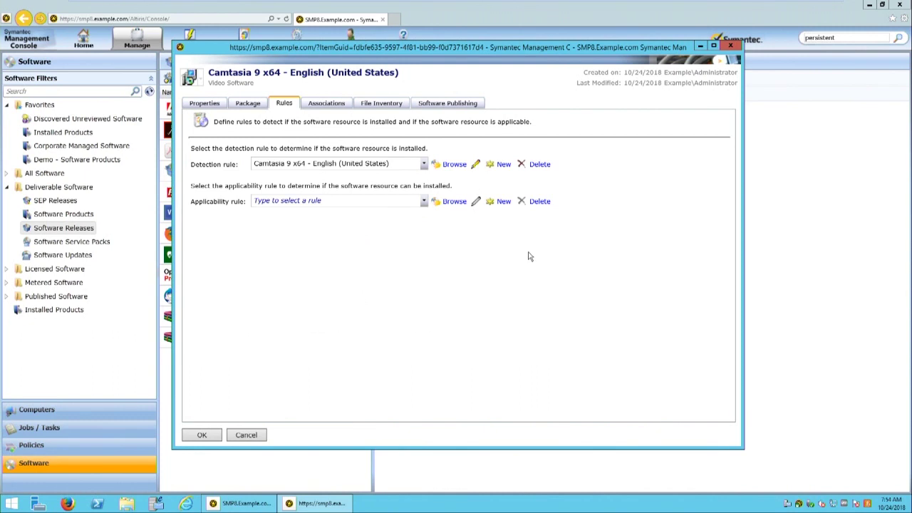
pyautogui.click(340, 103)
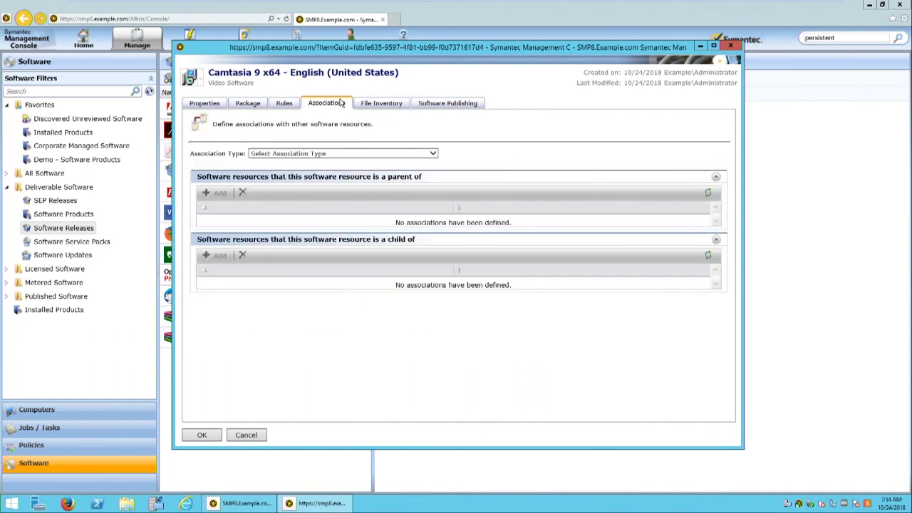
# - Show 'Applies to Software Platform' associations, select the platform row, then view File Inventory
pyautogui.click(387, 105)
pyautogui.click(326, 103)
pyautogui.click(369, 154)
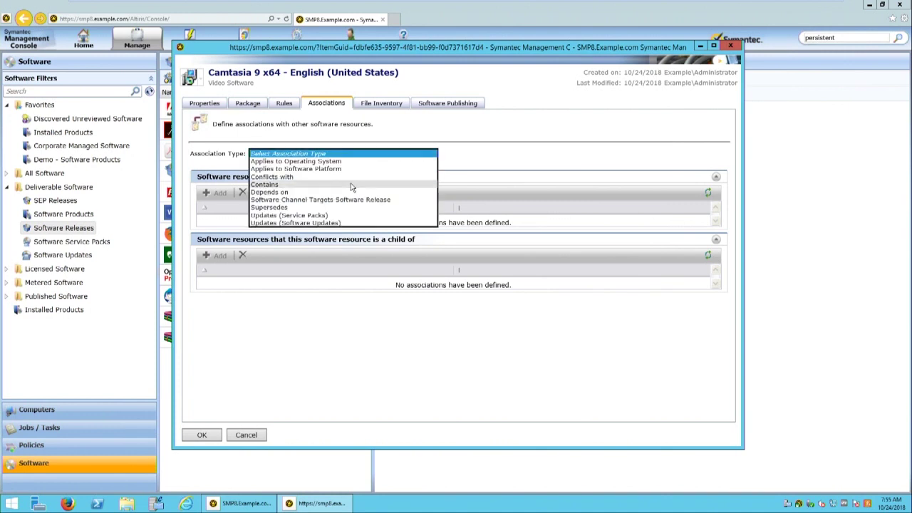
pyautogui.click(357, 169)
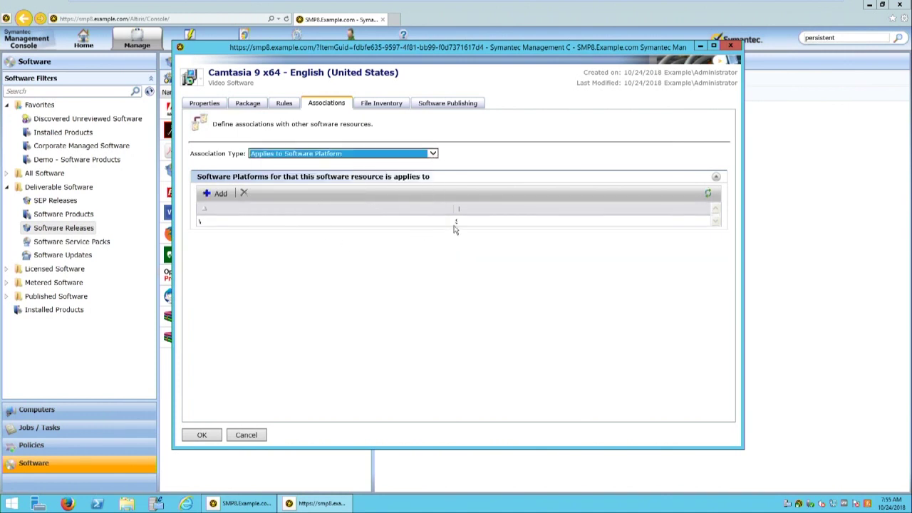
pyautogui.click(223, 226)
pyautogui.click(202, 223)
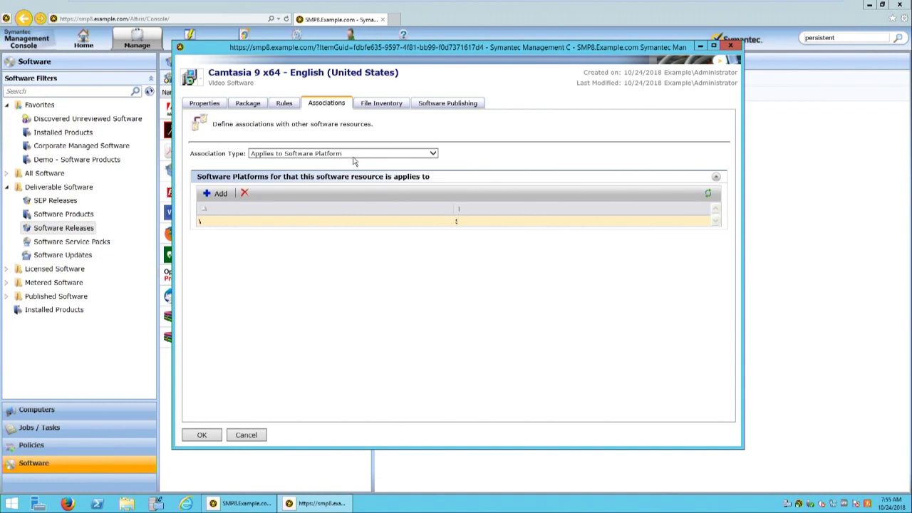
pyautogui.click(395, 106)
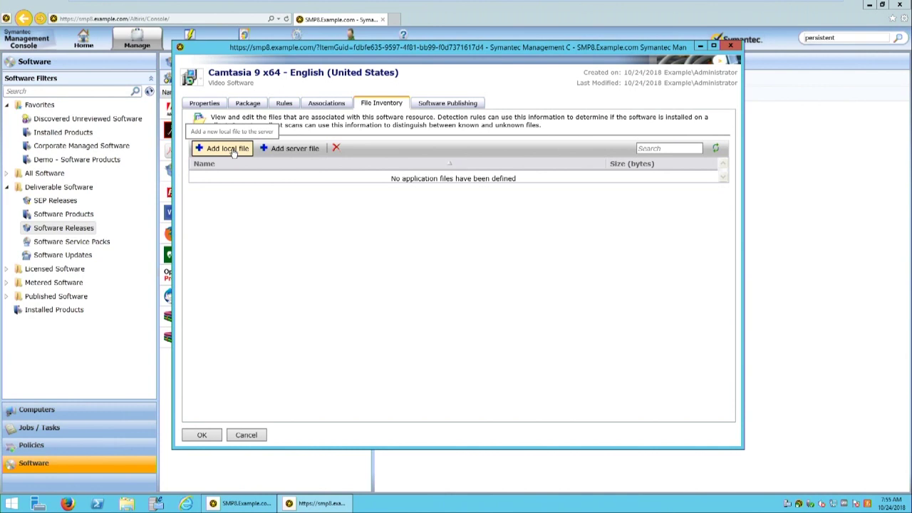
# - Publish the Install - no UI command to All Users
pyautogui.click(445, 104)
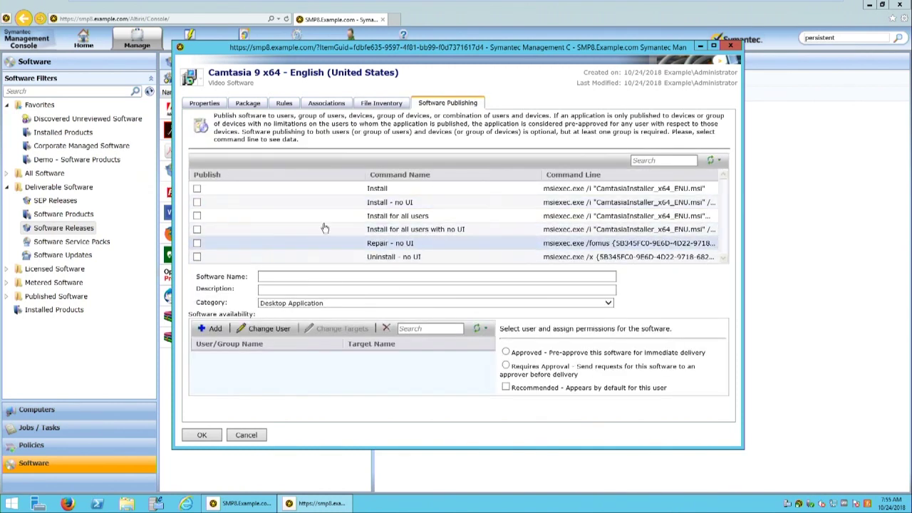
pyautogui.click(197, 202)
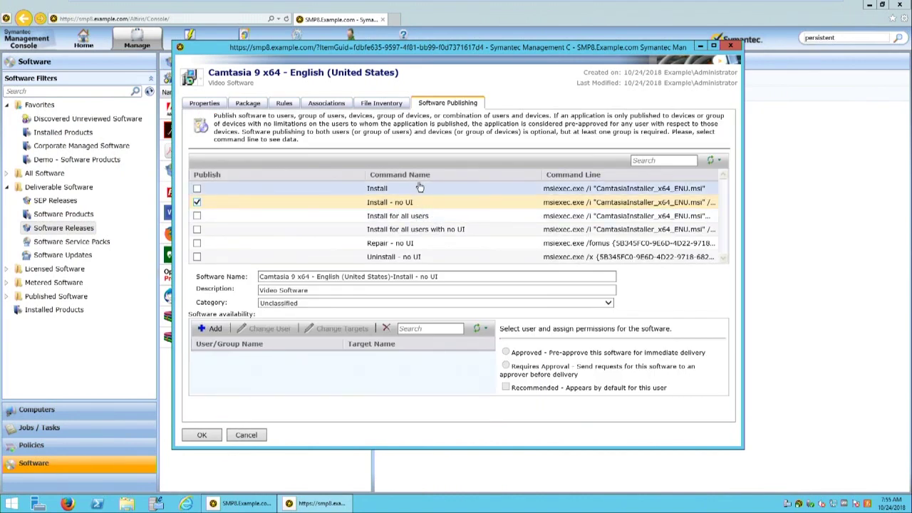
pyautogui.click(206, 331)
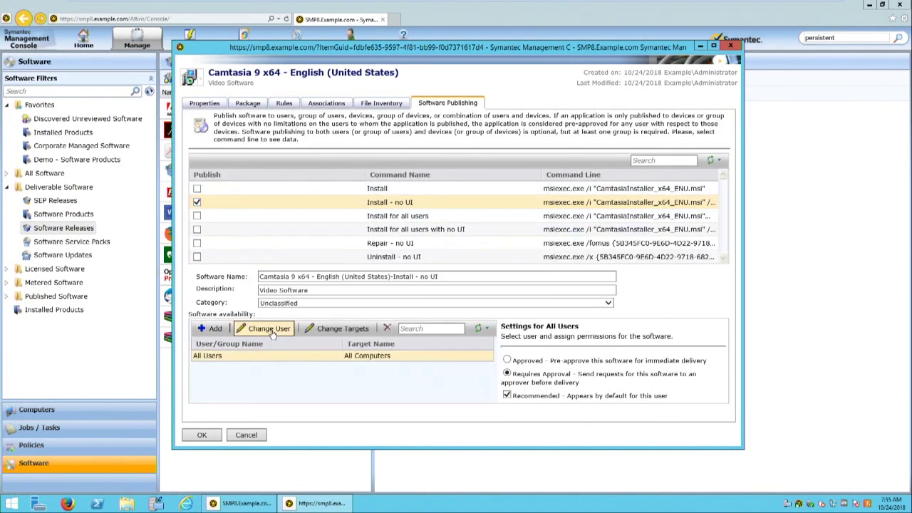
# - Target 'Camtasia 9 Authorized Devices - Target' and confirm the publishing settings
pyautogui.click(329, 330)
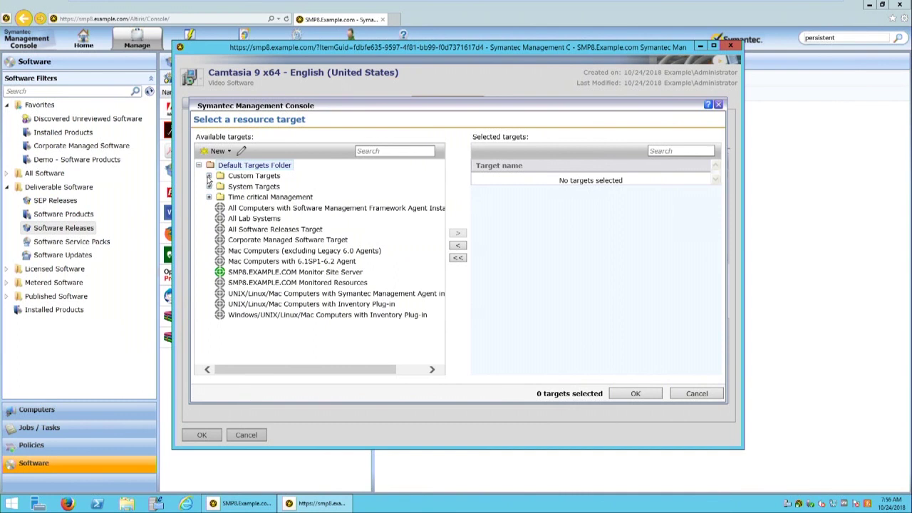
pyautogui.click(209, 176)
pyautogui.click(303, 199)
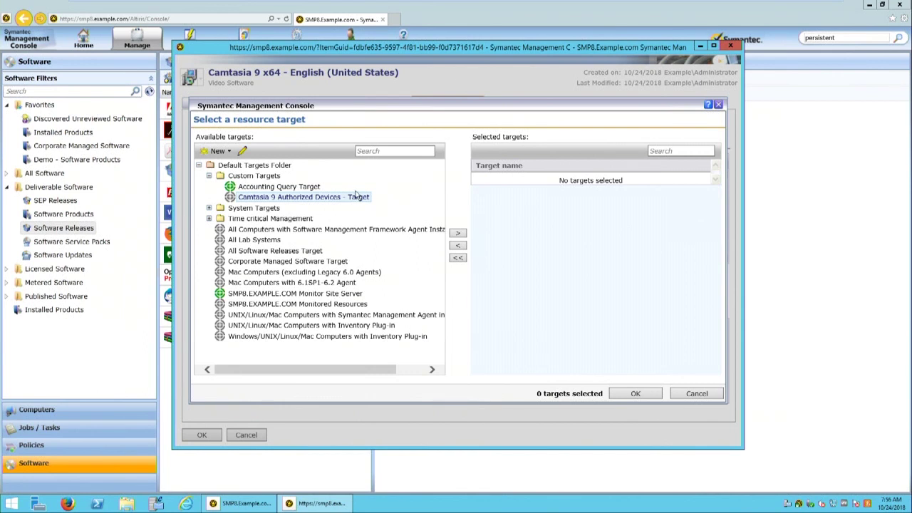
pyautogui.click(458, 235)
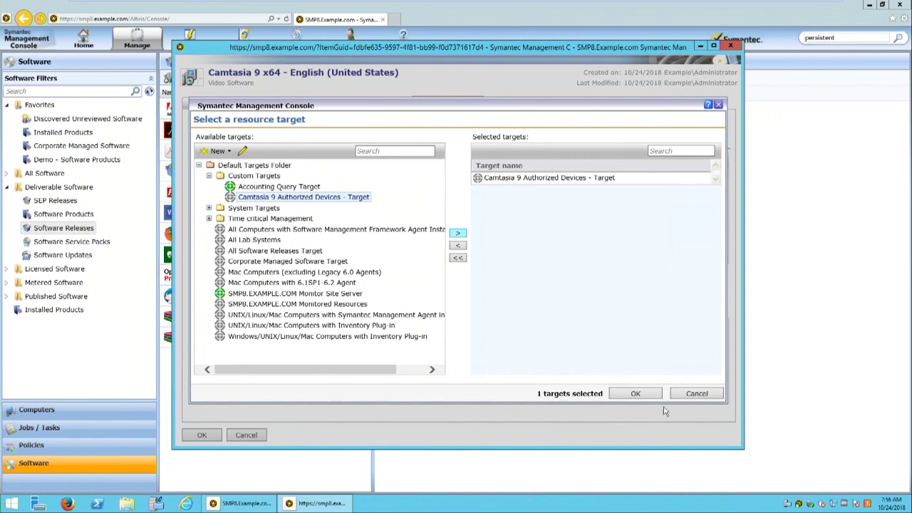
pyautogui.click(634, 395)
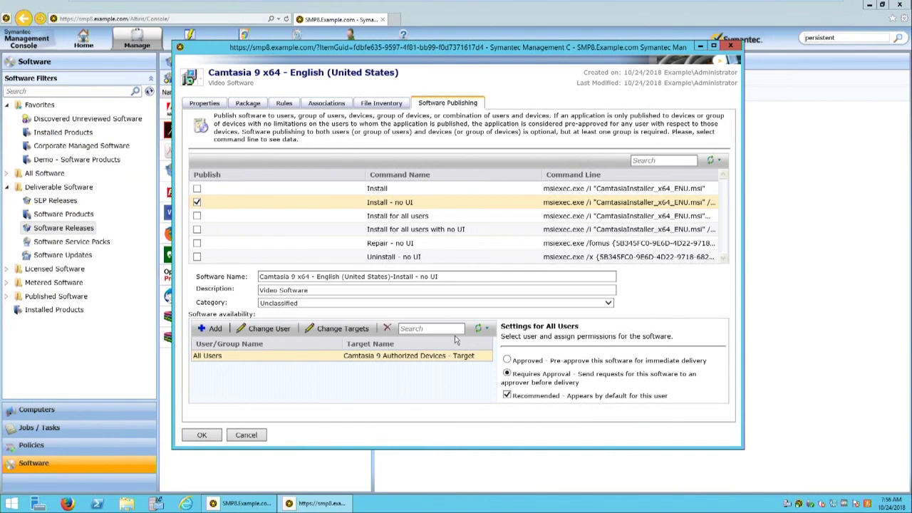
pyautogui.click(204, 434)
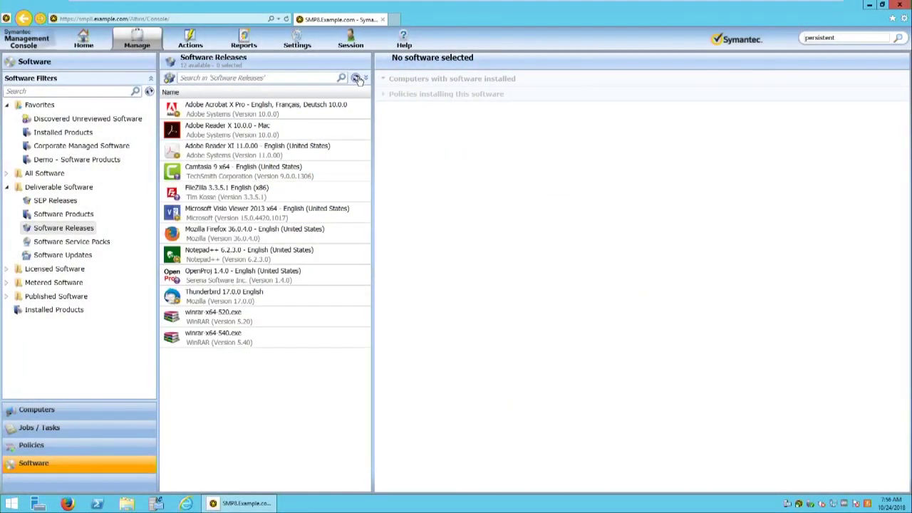
# - Select Camtasia 9 x64 in Software Releases and create a software product from it
pyautogui.click(263, 170)
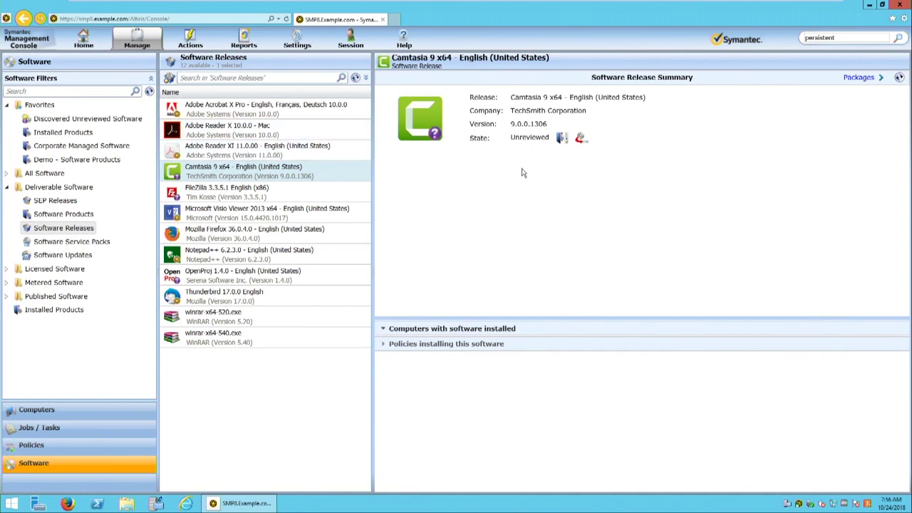
pyautogui.click(562, 139)
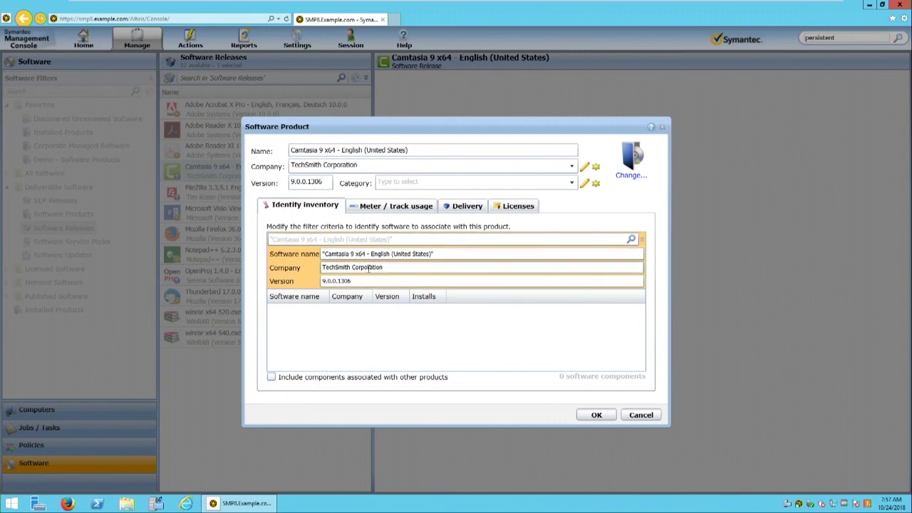
# - Browse all camtasia program files for usage metering, then show the Delivery packages
pyautogui.click(396, 206)
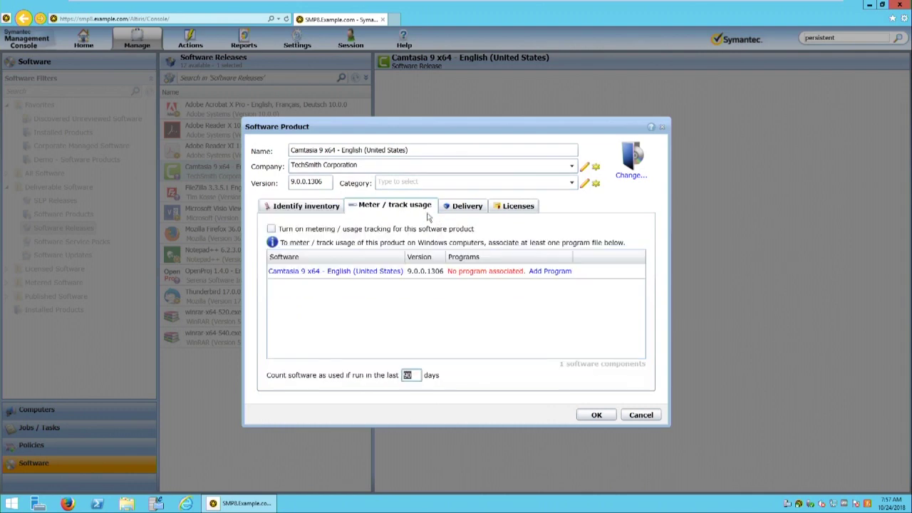
pyautogui.click(559, 272)
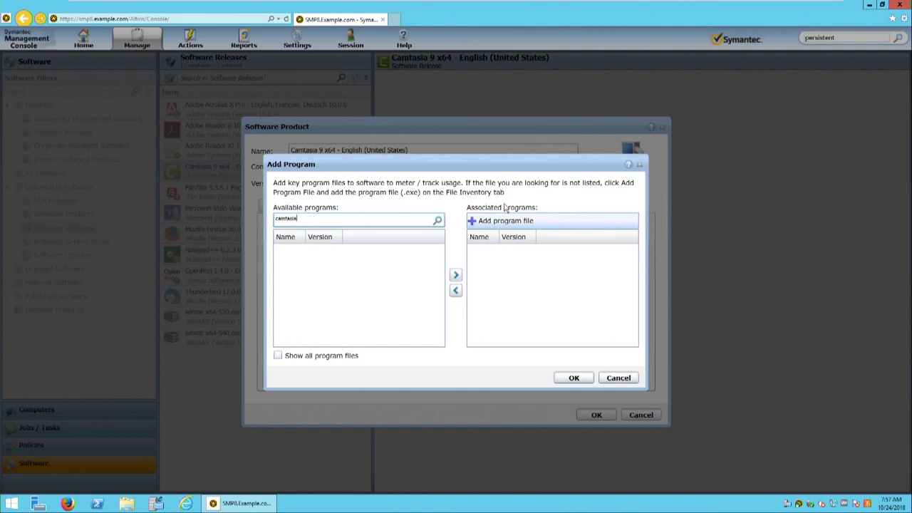
pyautogui.click(324, 356)
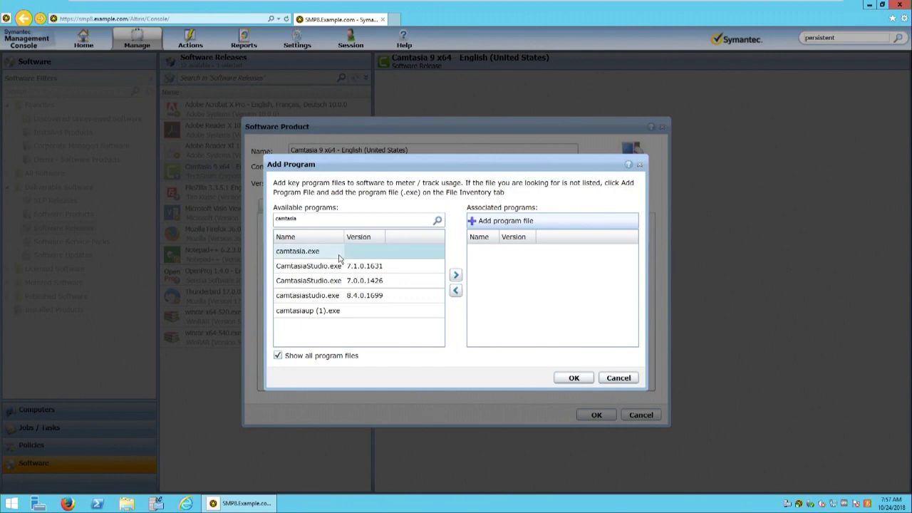
pyautogui.click(571, 379)
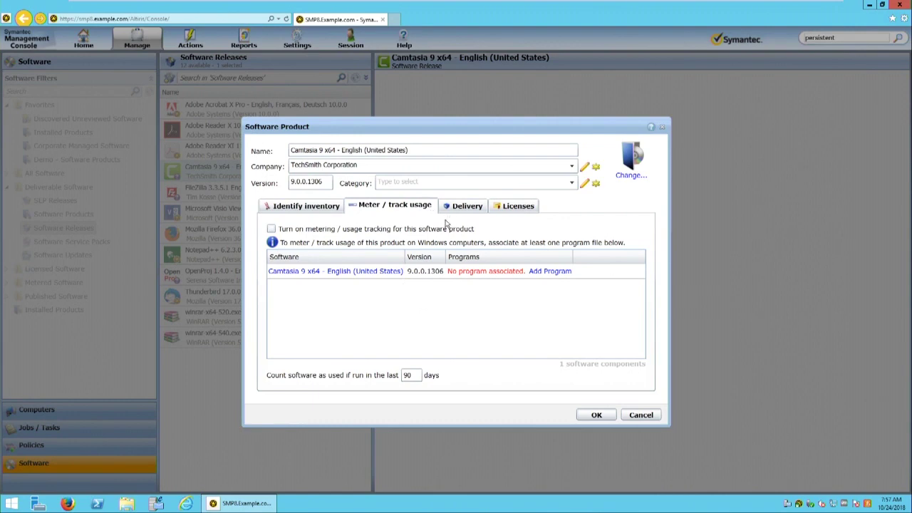
pyautogui.click(464, 208)
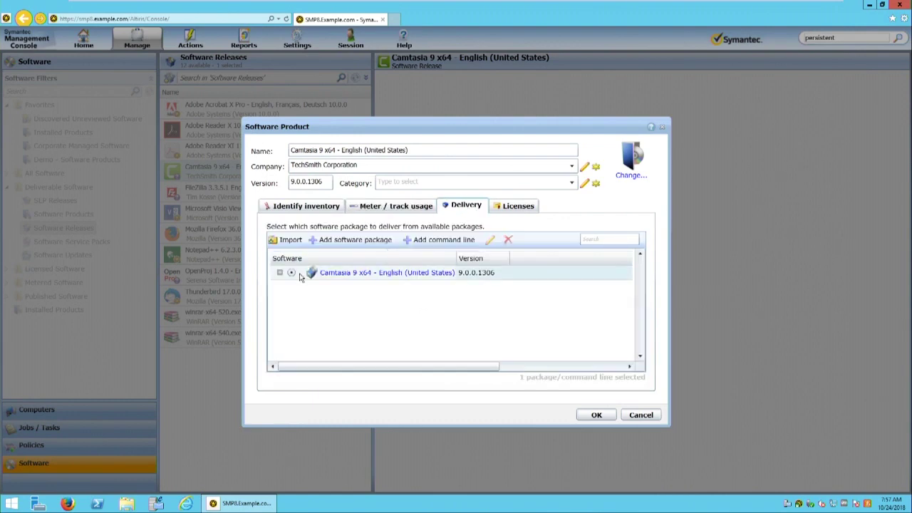
# - Expand the Camtasia package's command lines and move to the Licenses settings
pyautogui.click(280, 273)
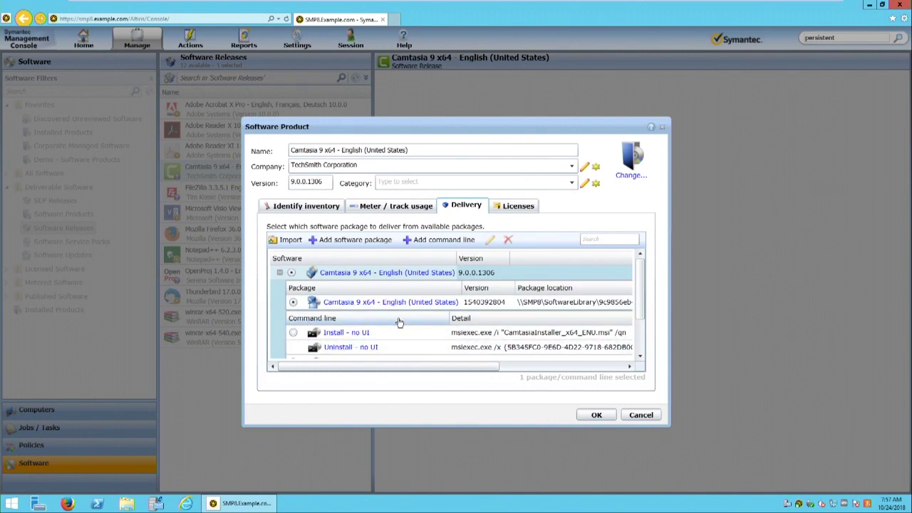
pyautogui.scroll(-3, 400, 322)
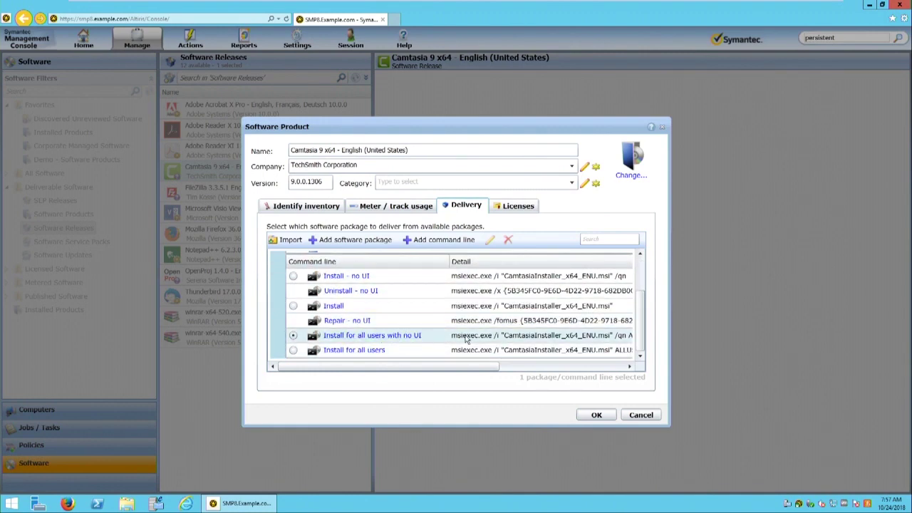
pyautogui.click(528, 213)
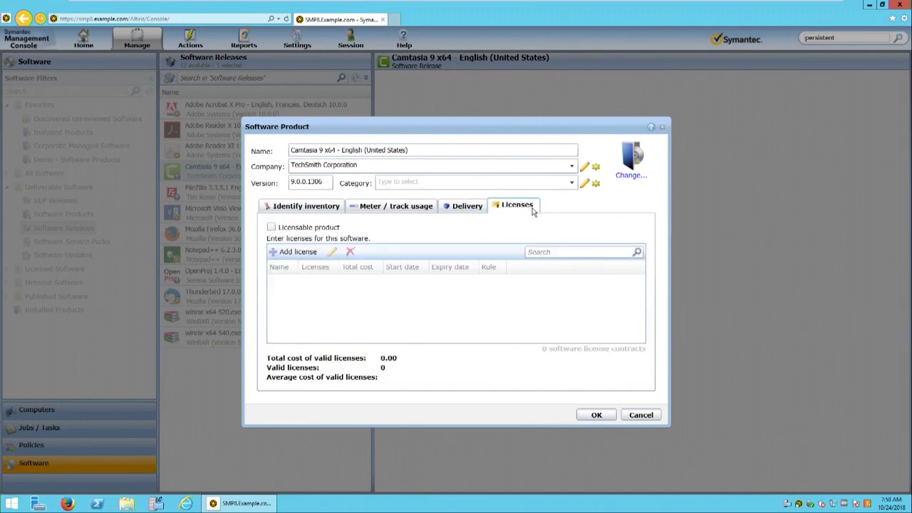
# - Mark Camtasia licensable and add a license for 10 copies costing 10 000
pyautogui.click(271, 227)
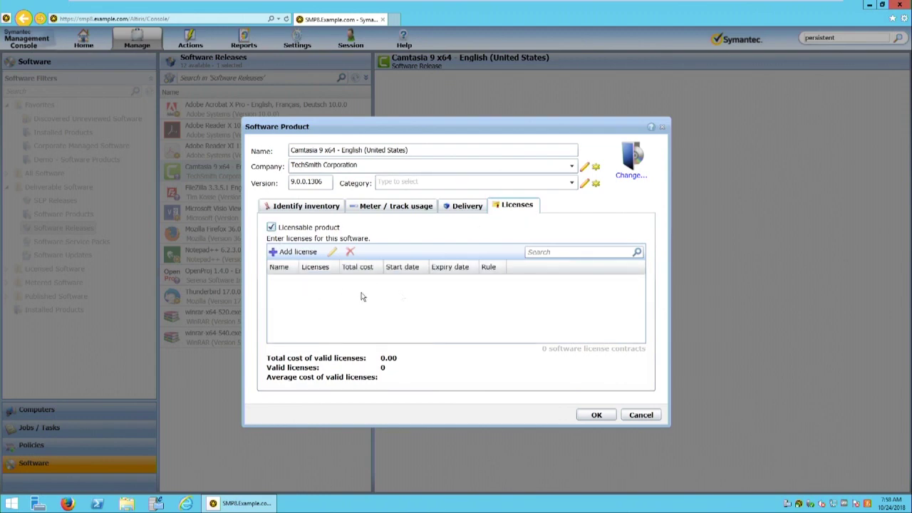
pyautogui.click(293, 253)
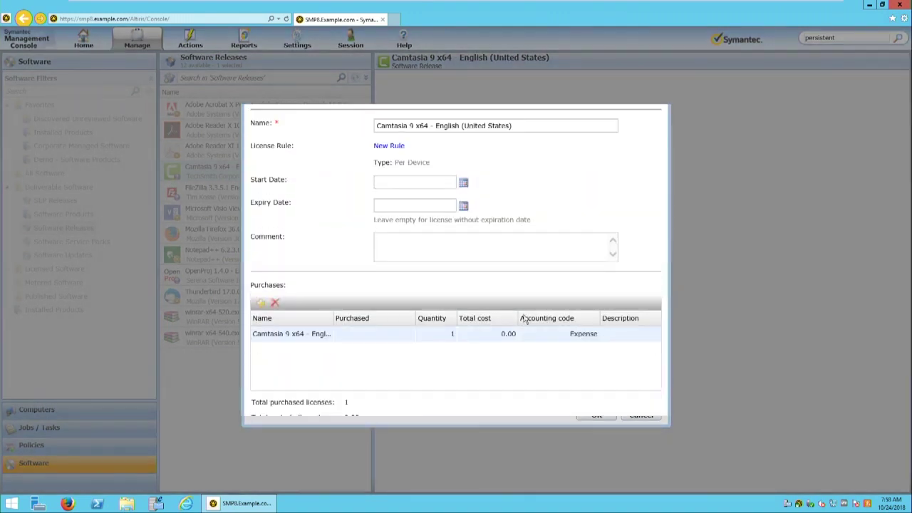
pyautogui.click(451, 338)
pyautogui.click(453, 334)
pyautogui.write('0')
pyautogui.click(483, 333)
pyautogui.write('10 000')
# - Set the license's New Rule type to Per Device
pyautogui.click(625, 334)
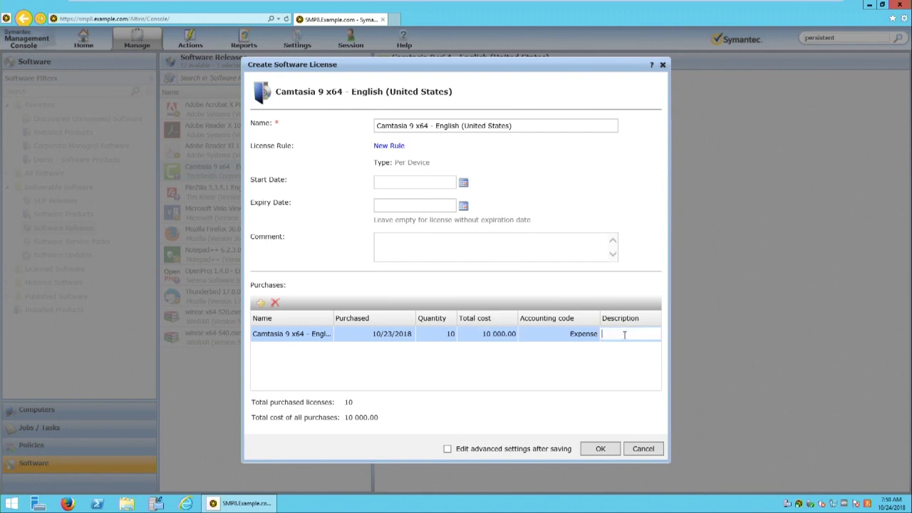
pyautogui.click(394, 147)
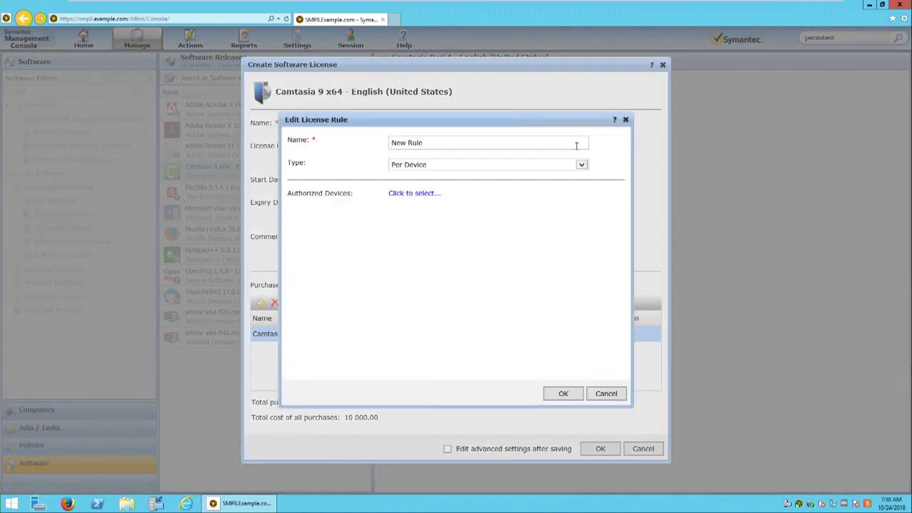
pyautogui.click(562, 168)
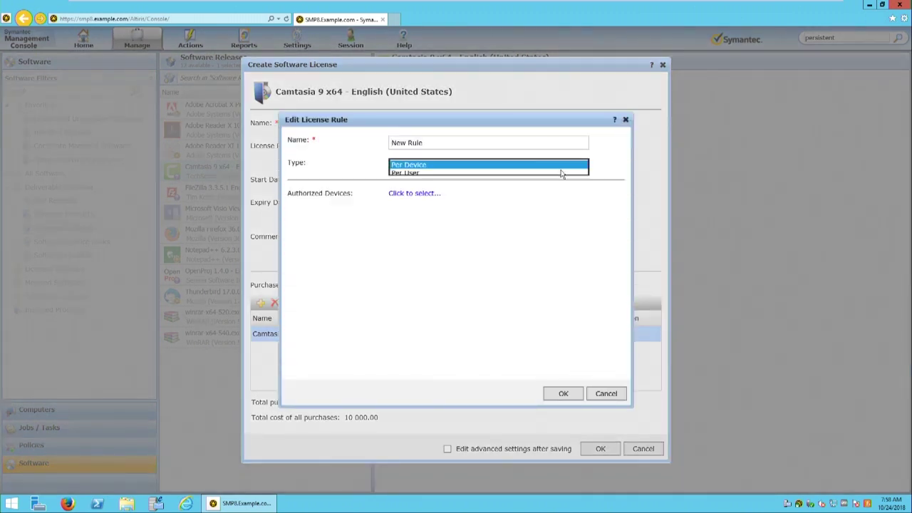
pyautogui.click(470, 175)
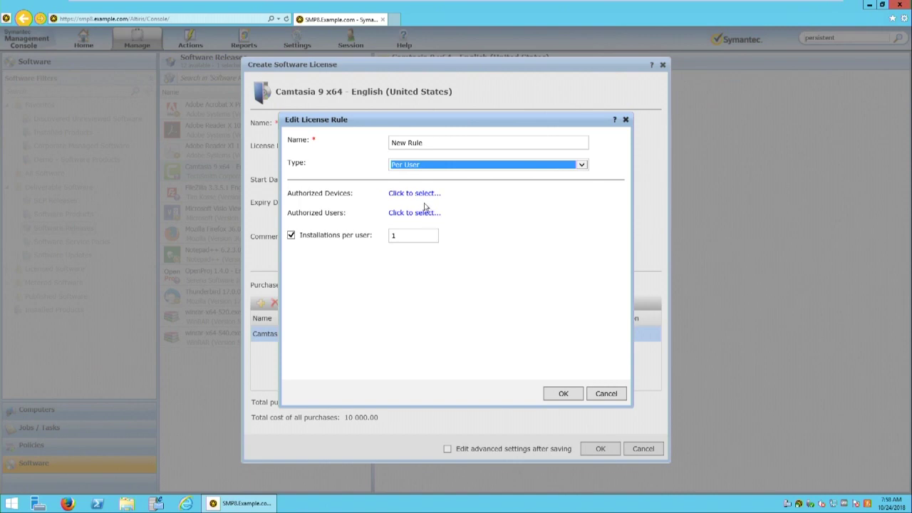
pyautogui.click(469, 168)
pyautogui.click(456, 158)
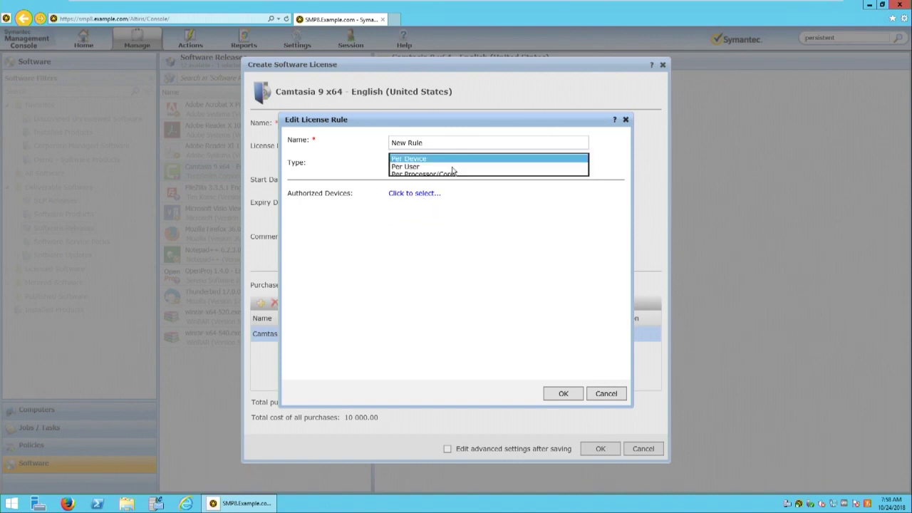
# - Authorize the Demo Filters 'Camtasia 9 Computers' filter for the rule and create the license
pyautogui.click(430, 195)
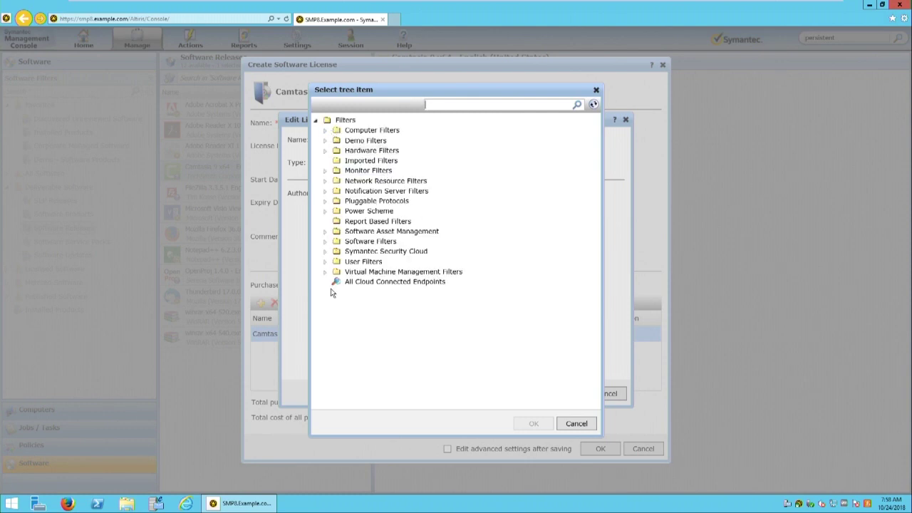
pyautogui.click(326, 131)
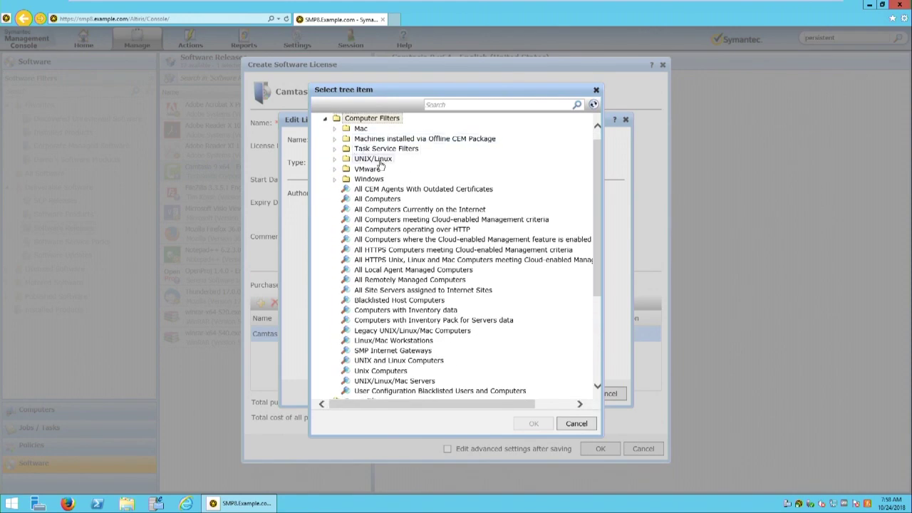
pyautogui.scroll(1, 388, 167)
pyautogui.scroll(-5, 397, 171)
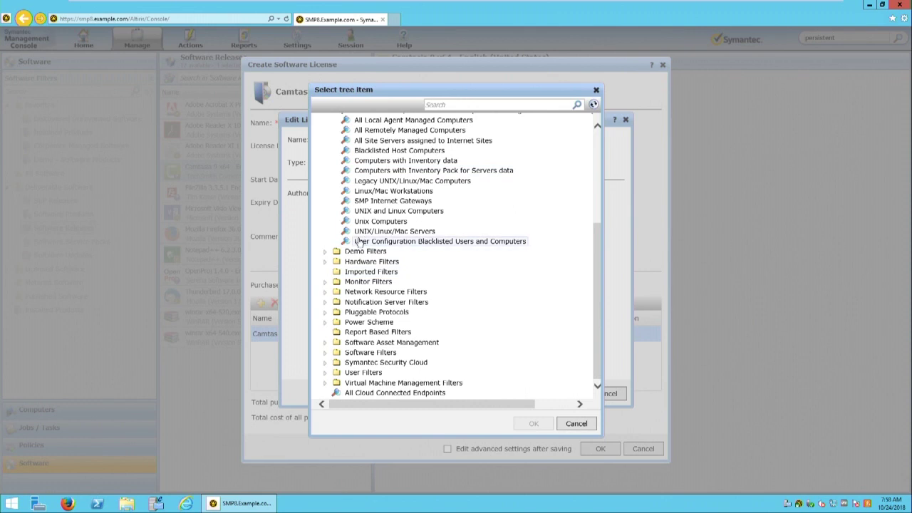
pyautogui.click(325, 251)
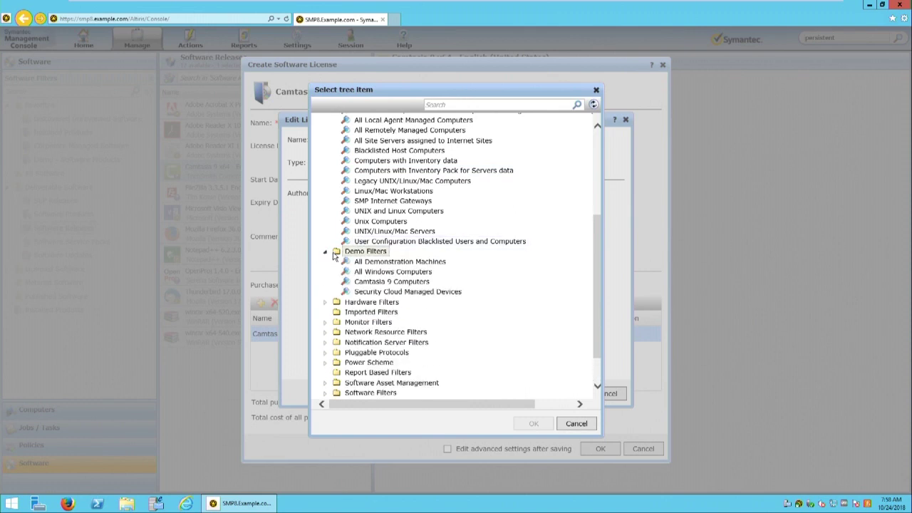
pyautogui.click(420, 282)
pyautogui.click(527, 424)
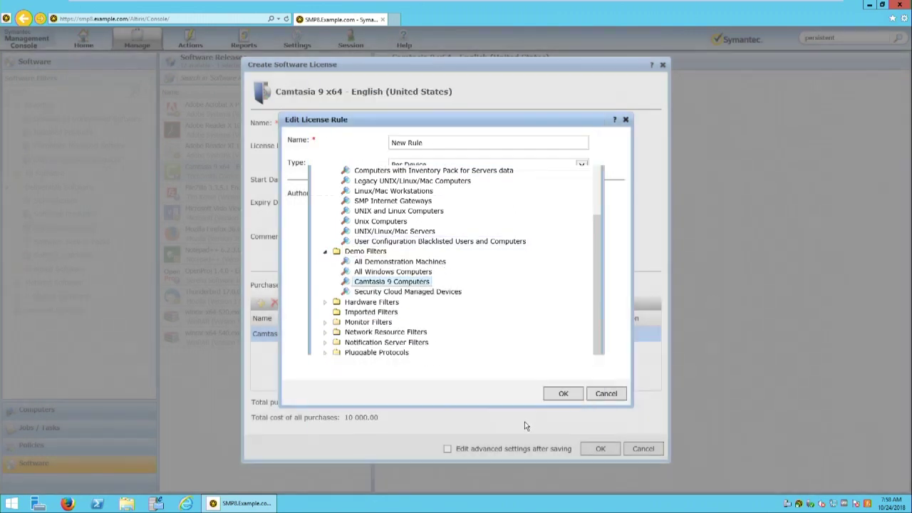
pyautogui.click(561, 396)
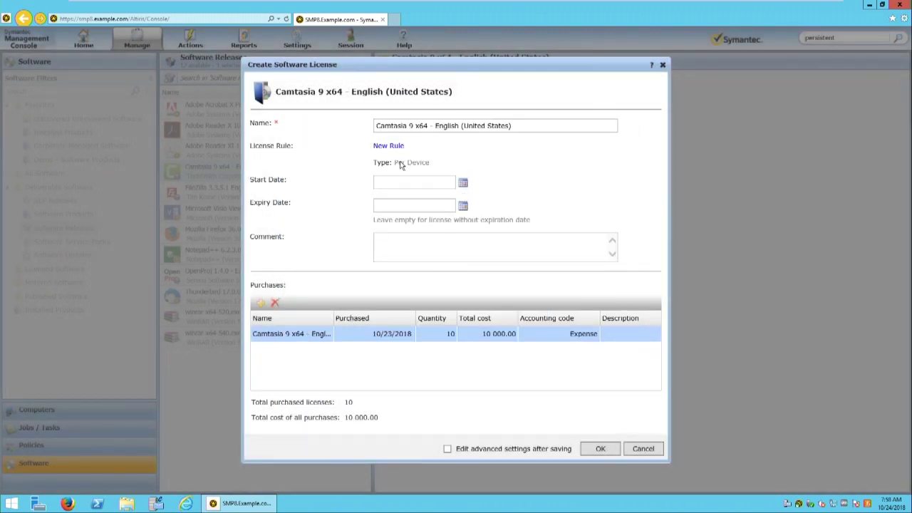
pyautogui.click(598, 448)
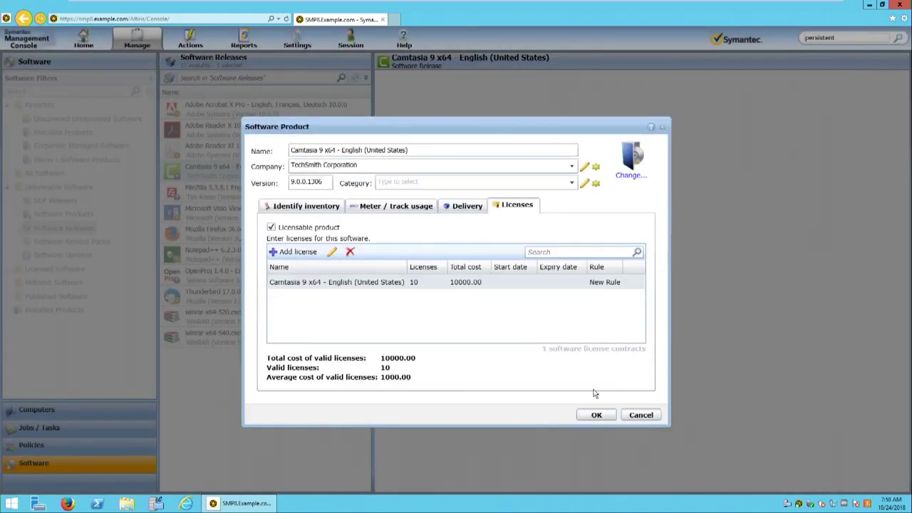
# - Save the software license, then browse Software Releases and Products to open Camtasia 9 x64's summary
pyautogui.click(597, 415)
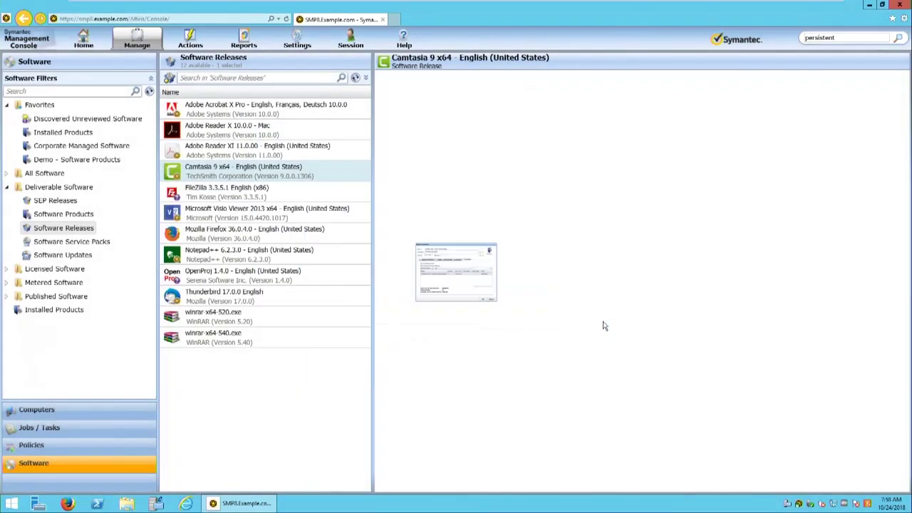
pyautogui.click(71, 214)
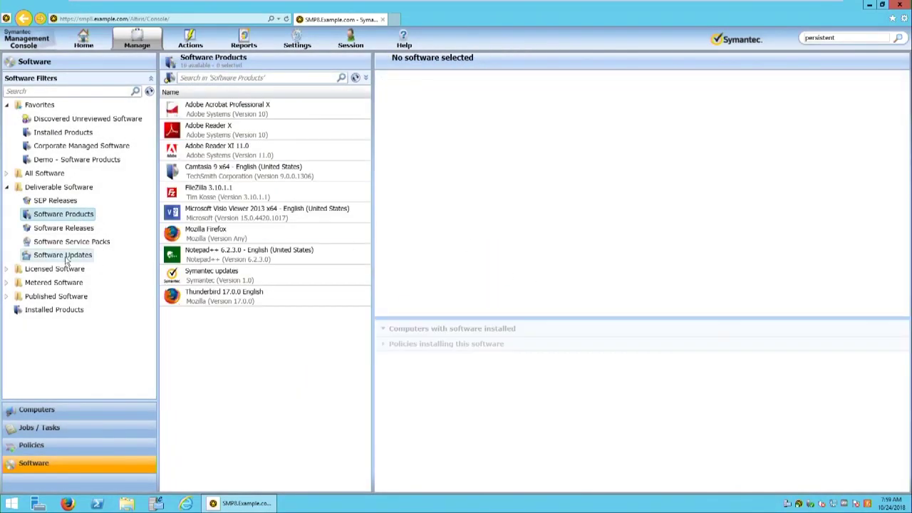
pyautogui.click(64, 228)
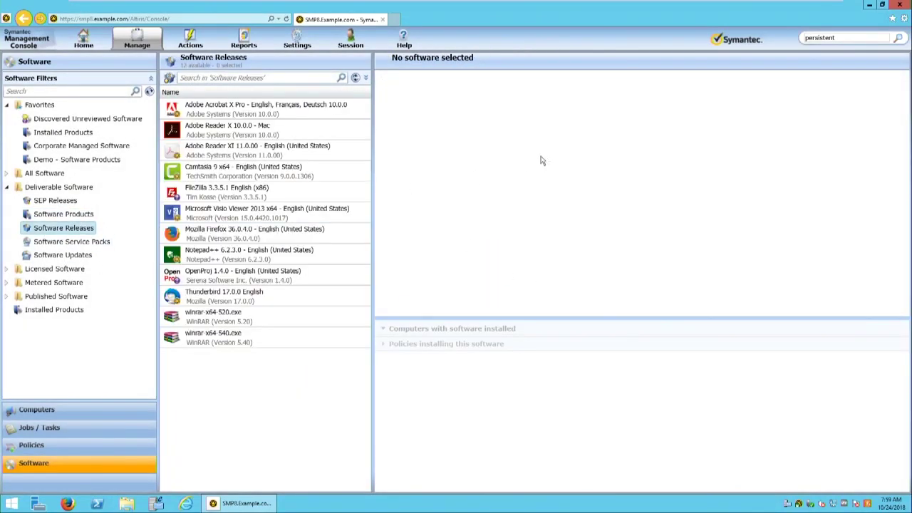
pyautogui.click(283, 178)
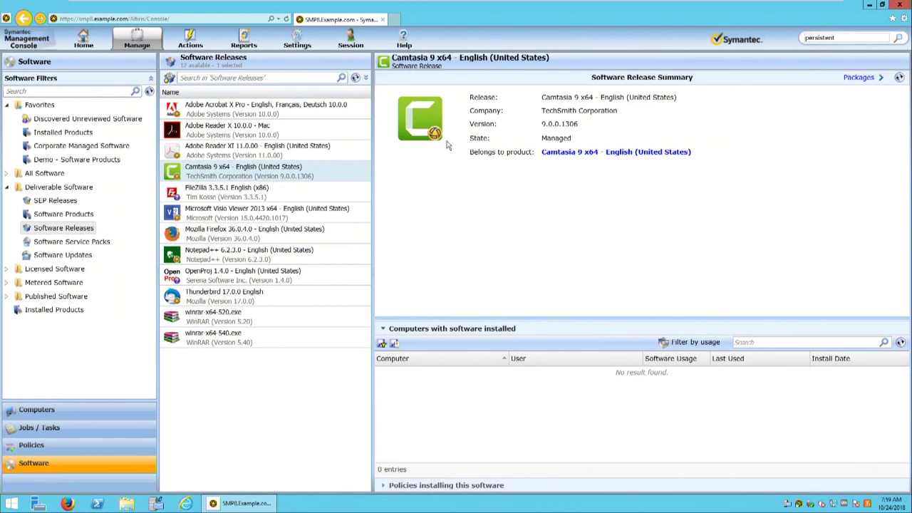
pyautogui.click(256, 150)
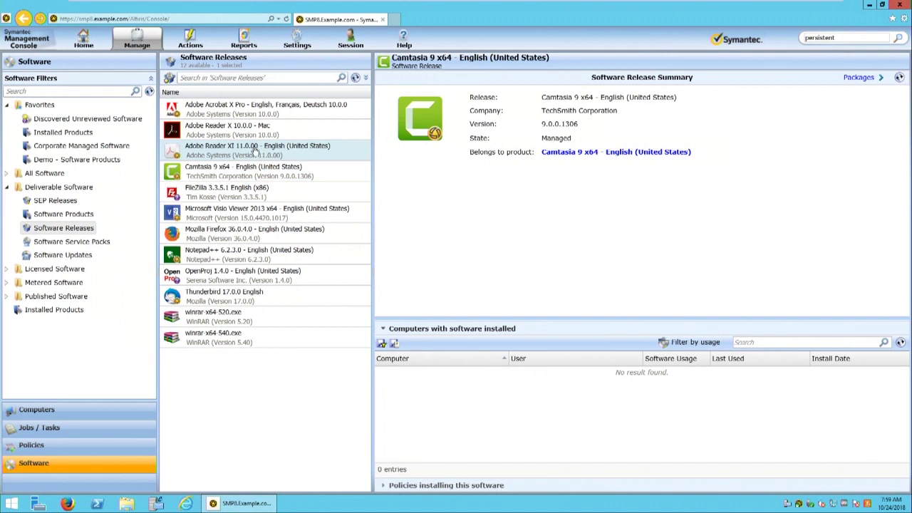
pyautogui.click(71, 215)
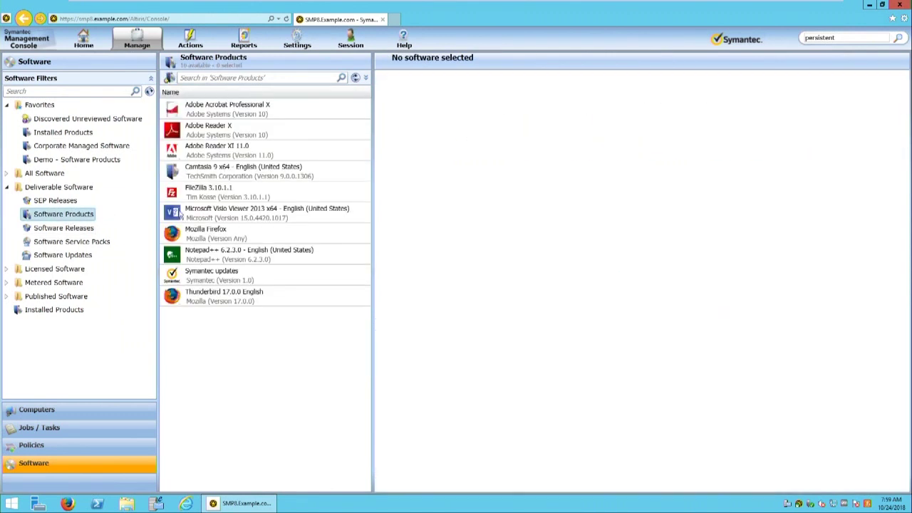
pyautogui.click(304, 177)
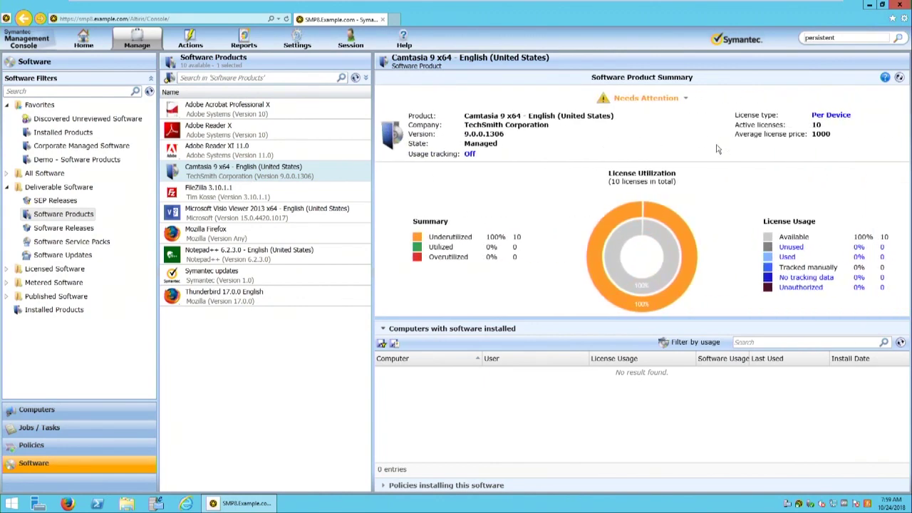
# - Replace the Camtasia 9 x64 product icon with the green camtasia9.png image
pyautogui.doubleClick(286, 174)
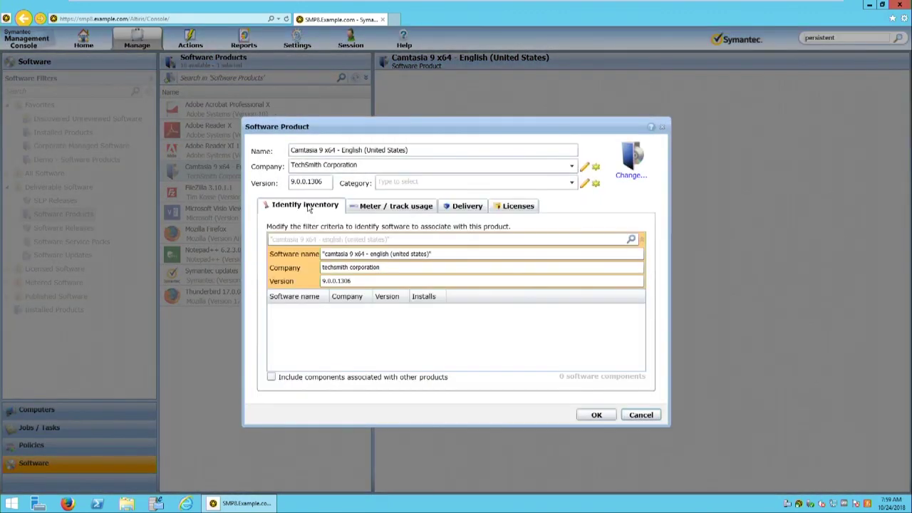
pyautogui.click(632, 174)
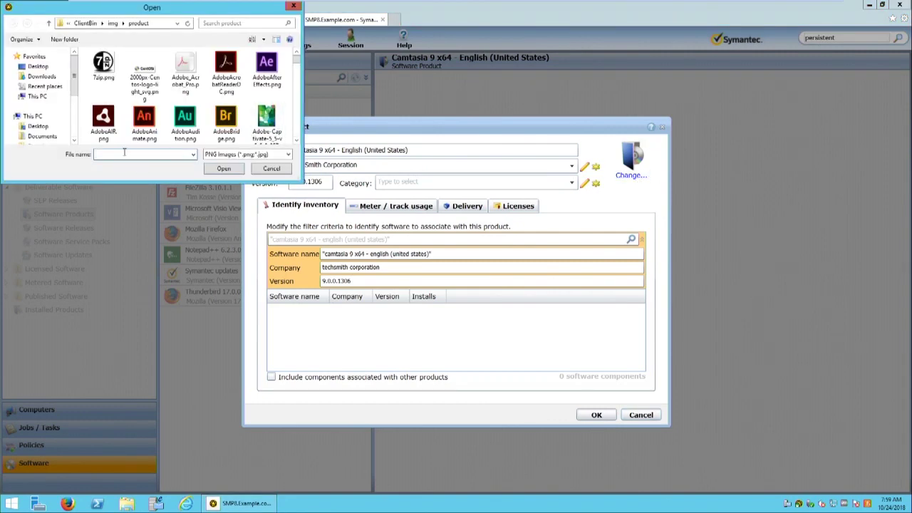
pyautogui.write('cam')
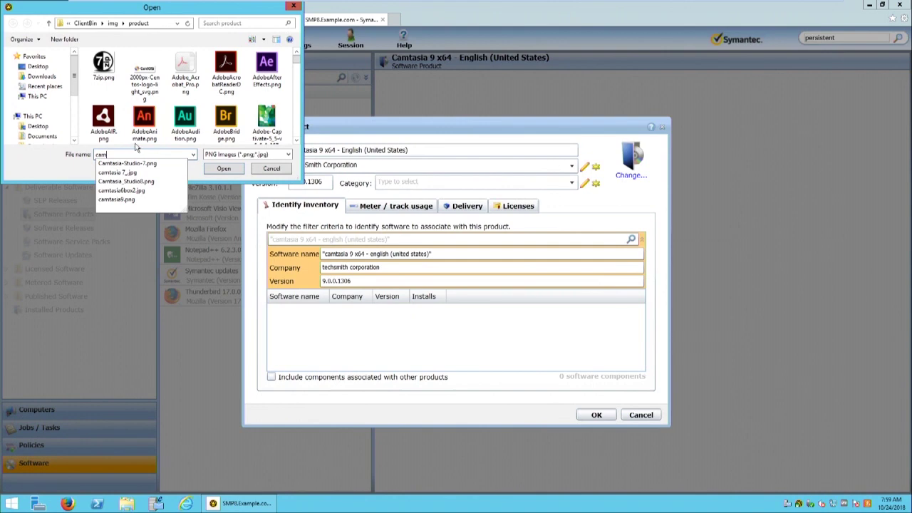
pyautogui.click(120, 199)
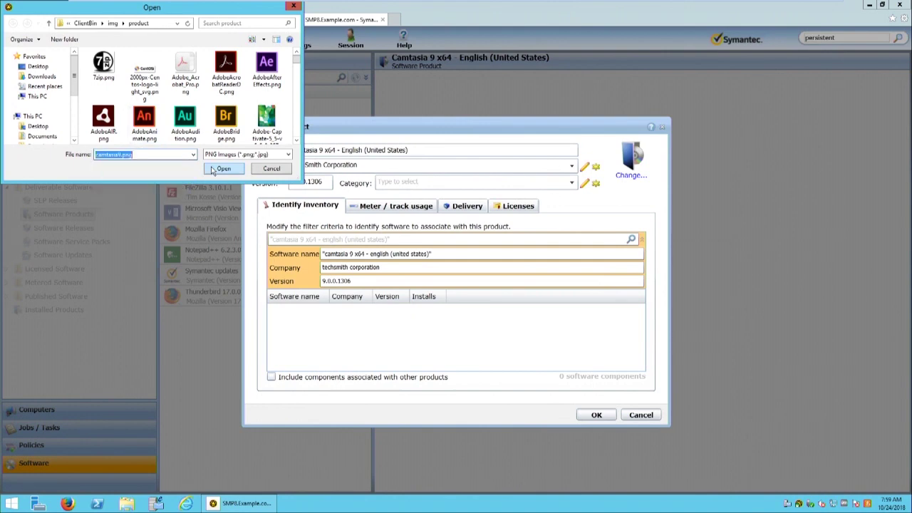
pyautogui.click(224, 168)
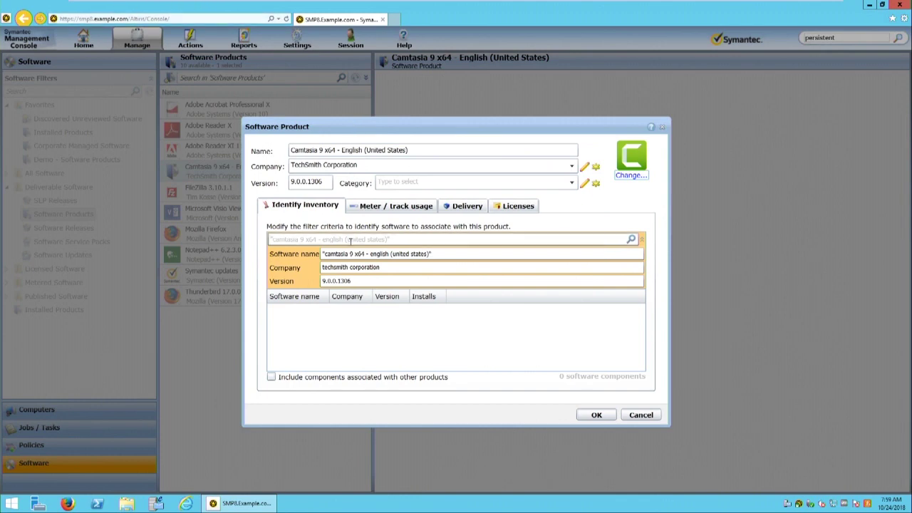
# - Confirm the Camtasia 9 x64 Software Product dialog with OK, then move to the Win10-1 virtual machine
pyautogui.click(602, 417)
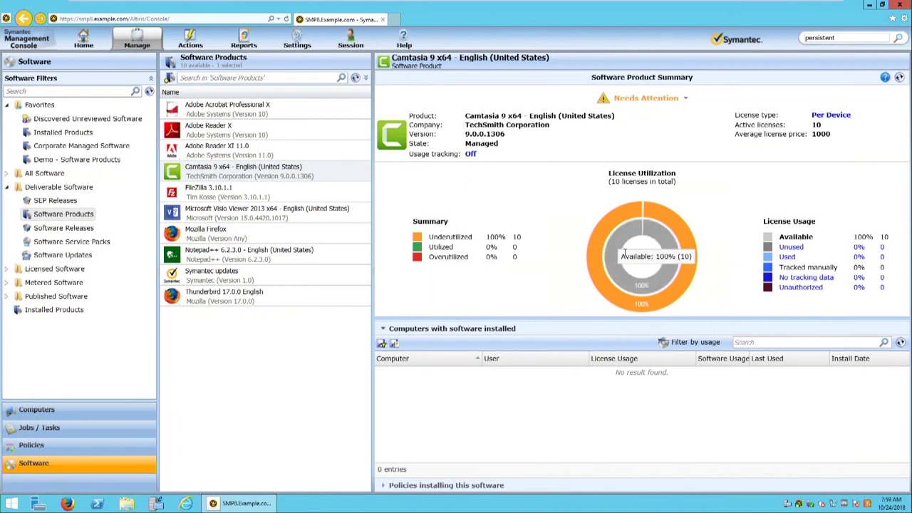
pyautogui.moveTo(672, 248)
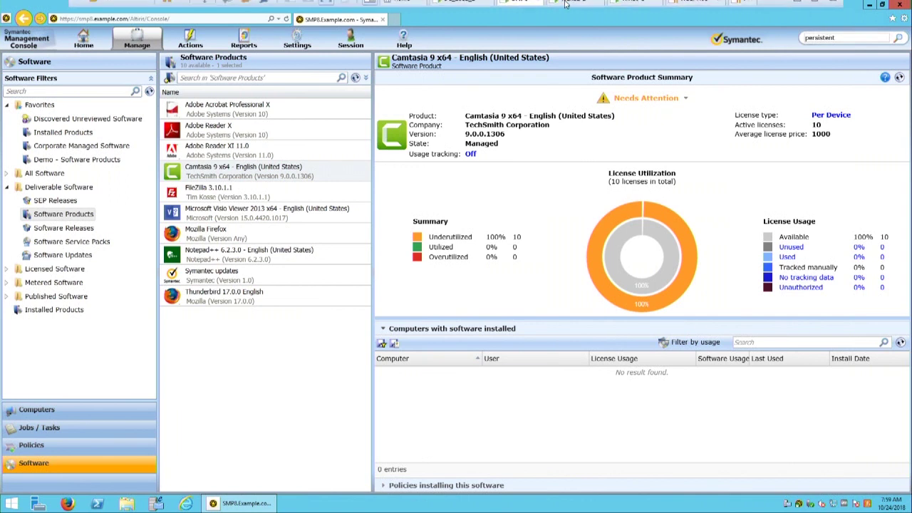
pyautogui.moveTo(540, 13)
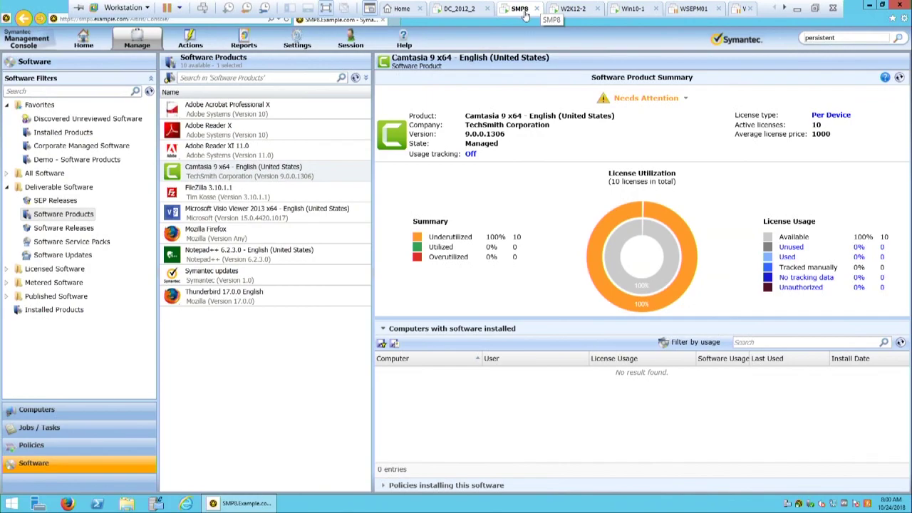
pyautogui.click(632, 9)
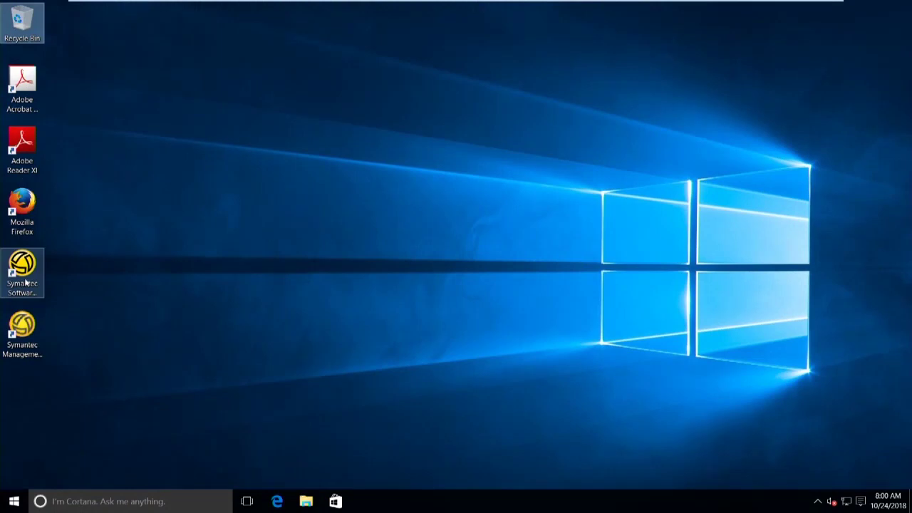
# - Launch the Software Portal from the Symantec Management Agent tray icon's menu
pyautogui.click(25, 283)
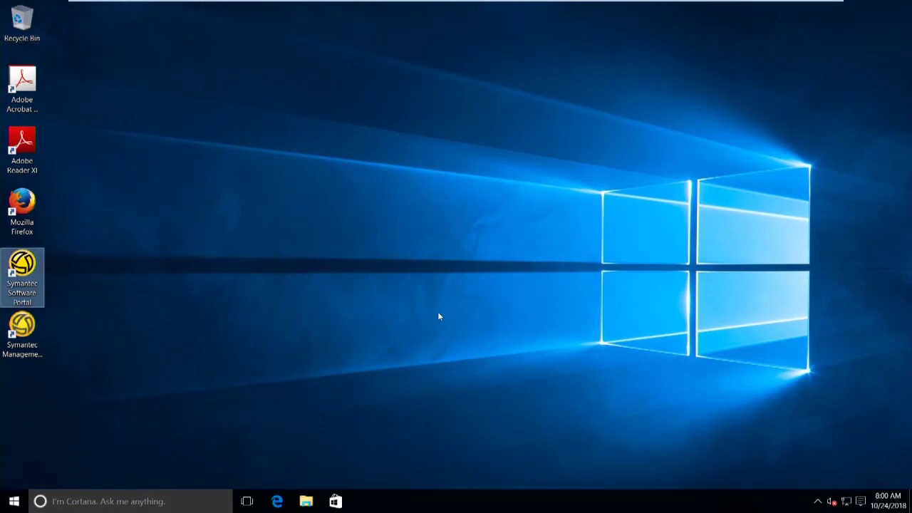
pyautogui.click(818, 501)
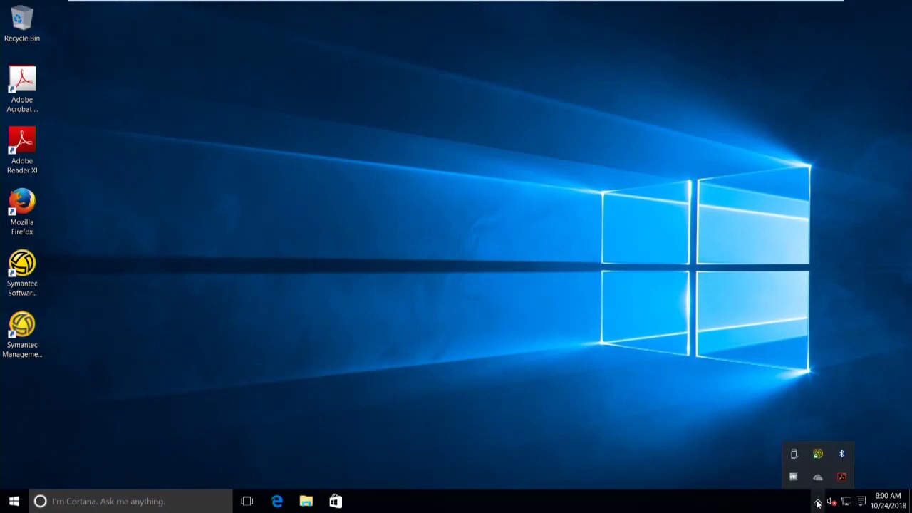
pyautogui.rightClick(817, 455)
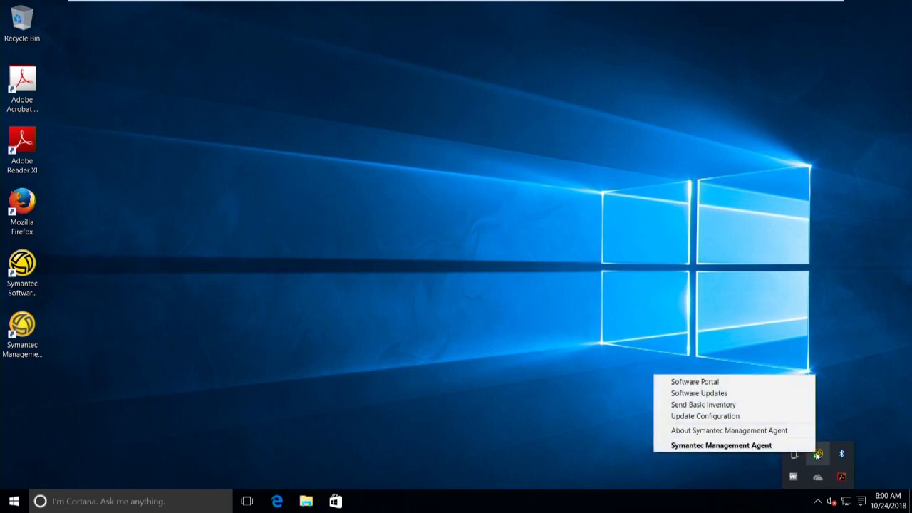
pyautogui.click(753, 384)
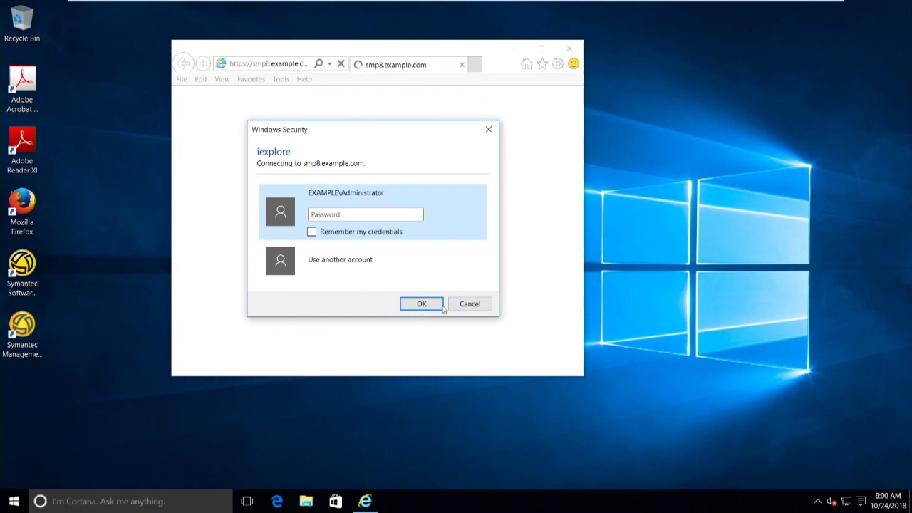
# - Sign in to the portal with another account, entering the end user's domain username and password
pyautogui.click(354, 268)
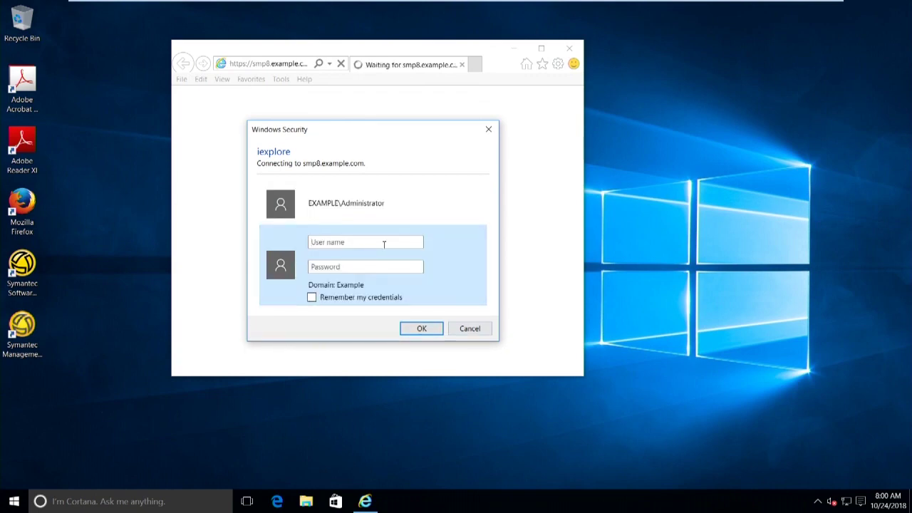
pyautogui.write('EXAMPLE\\end_user1')
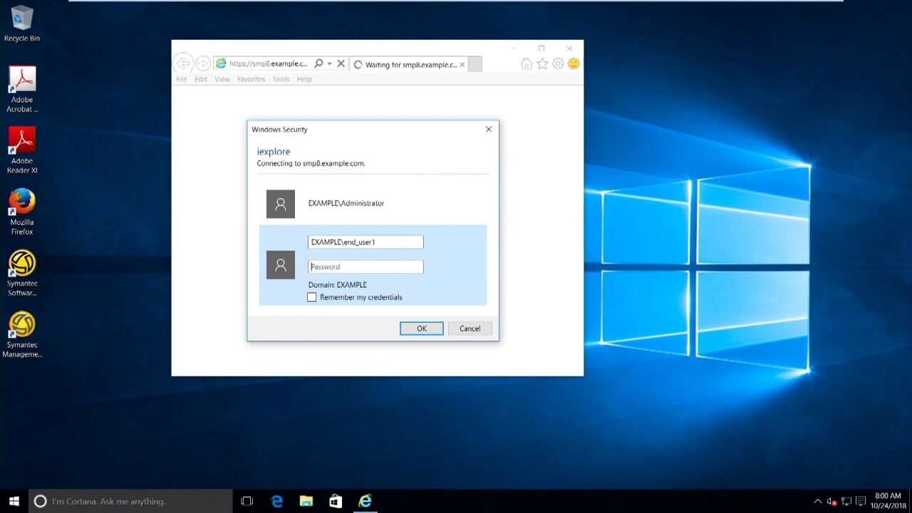
pyautogui.write('P')
pyautogui.press('Return')
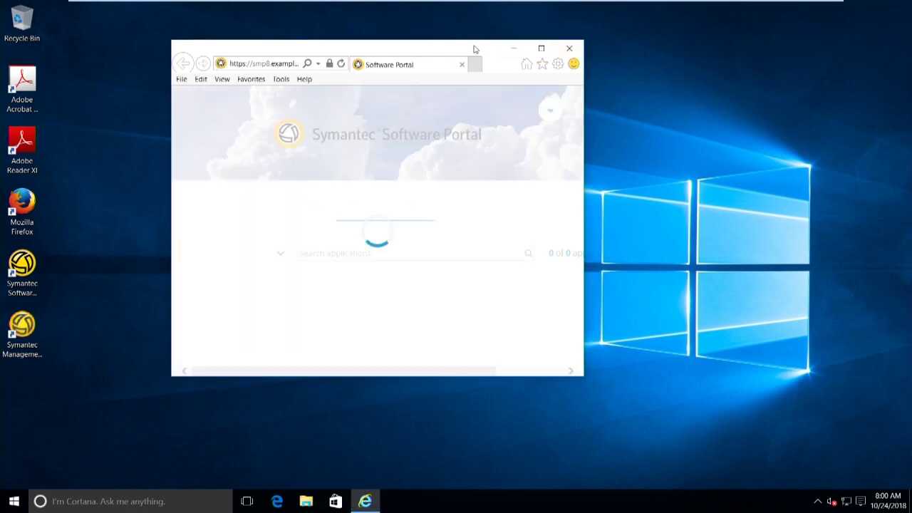
# - Maximize Internet Explorer and save the end user's User Profile from the account menu
pyautogui.doubleClick(459, 52)
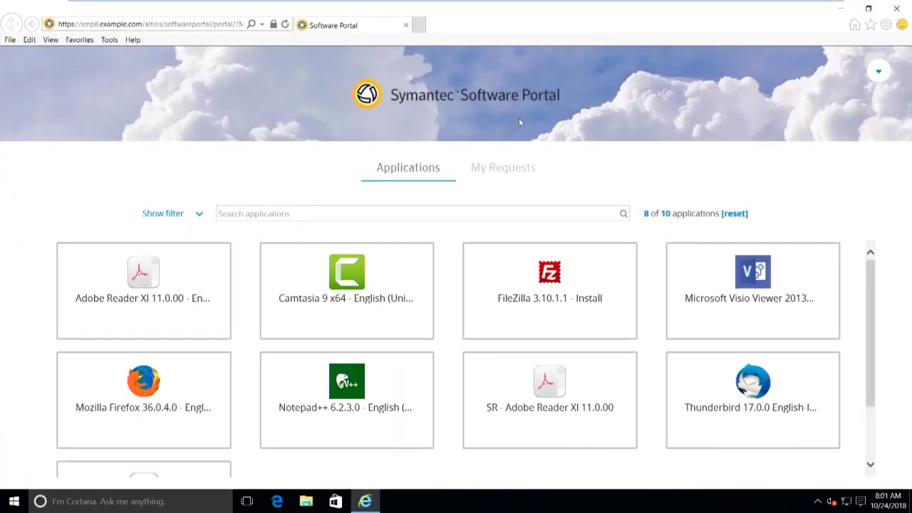
pyautogui.click(879, 71)
pyautogui.click(718, 102)
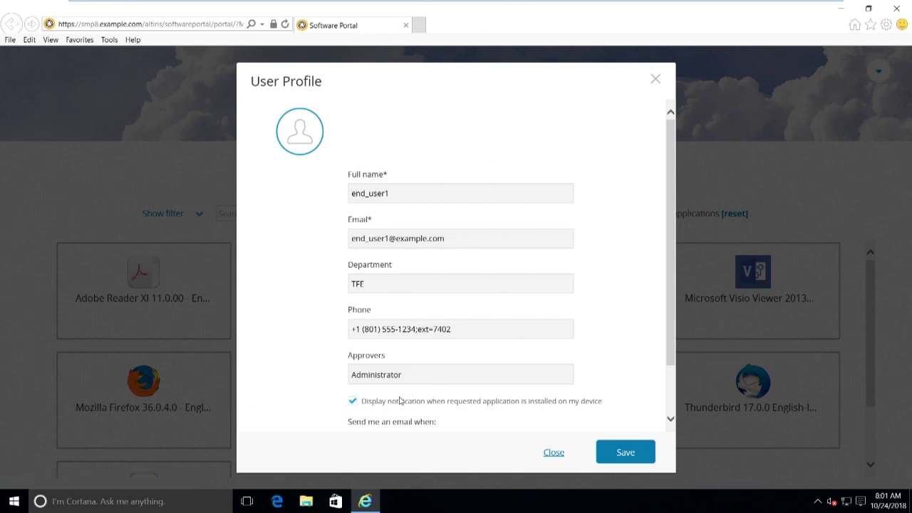
pyautogui.scroll(-1, 502, 418)
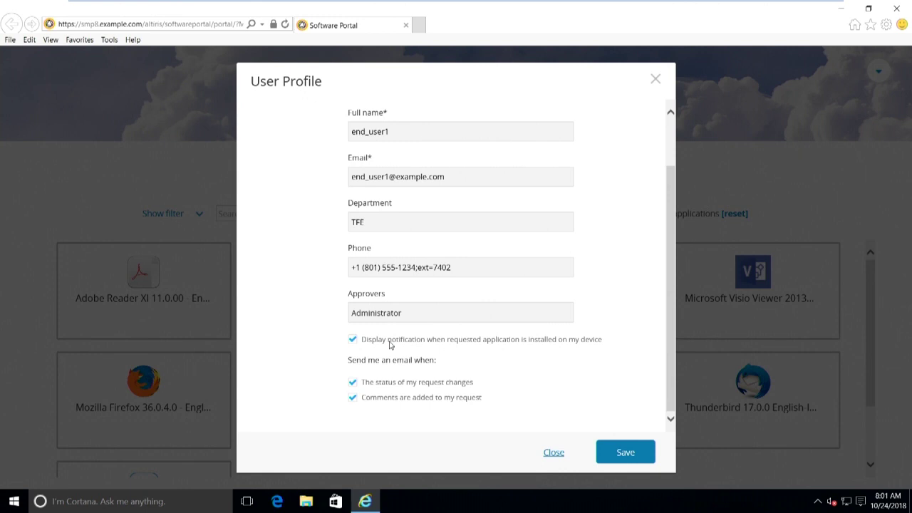
pyautogui.click(625, 456)
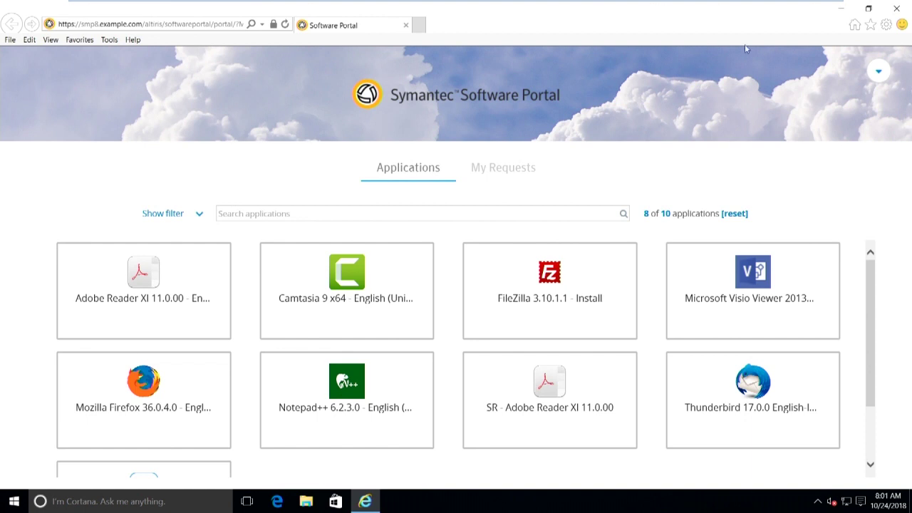
# - Show the filters and tick the Desktop Application and Unclassified categories
pyautogui.scroll(-3, 645, 315)
pyautogui.scroll(3, 646, 317)
pyautogui.scroll(-2, 548, 320)
pyautogui.scroll(2, 549, 320)
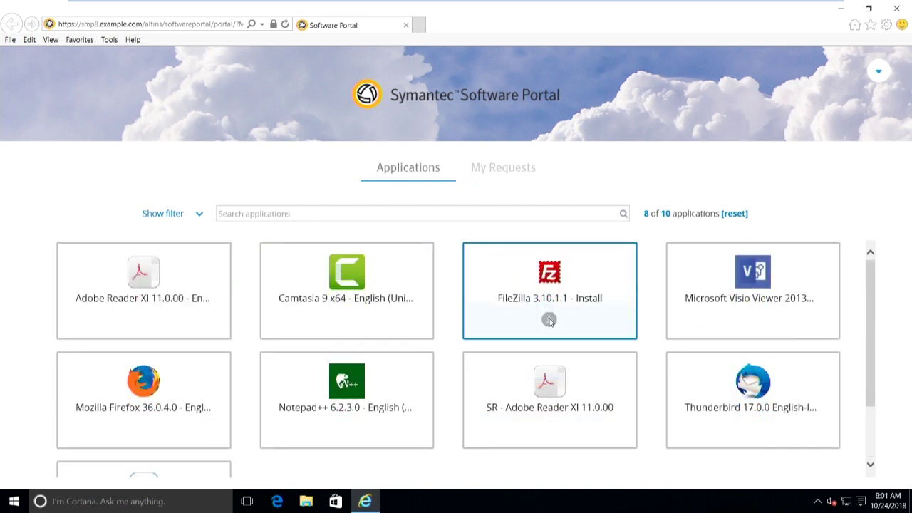
pyautogui.click(199, 222)
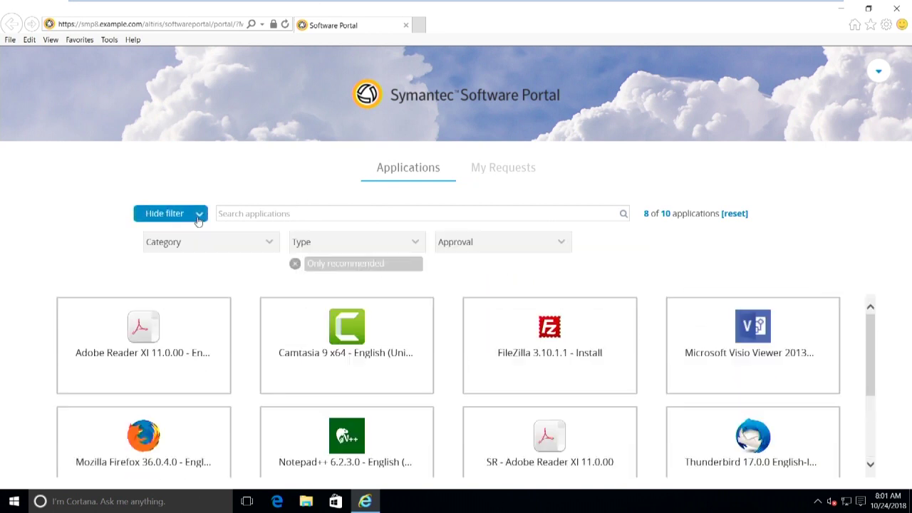
pyautogui.click(270, 246)
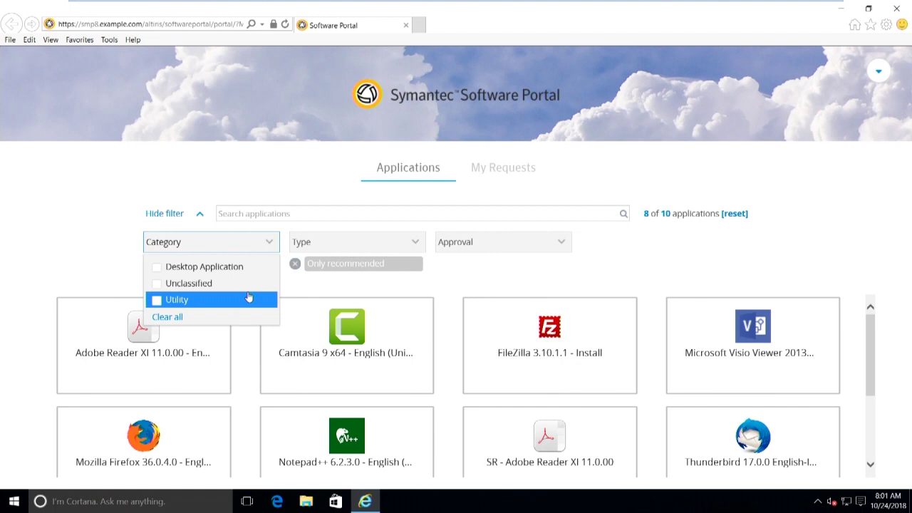
pyautogui.click(157, 268)
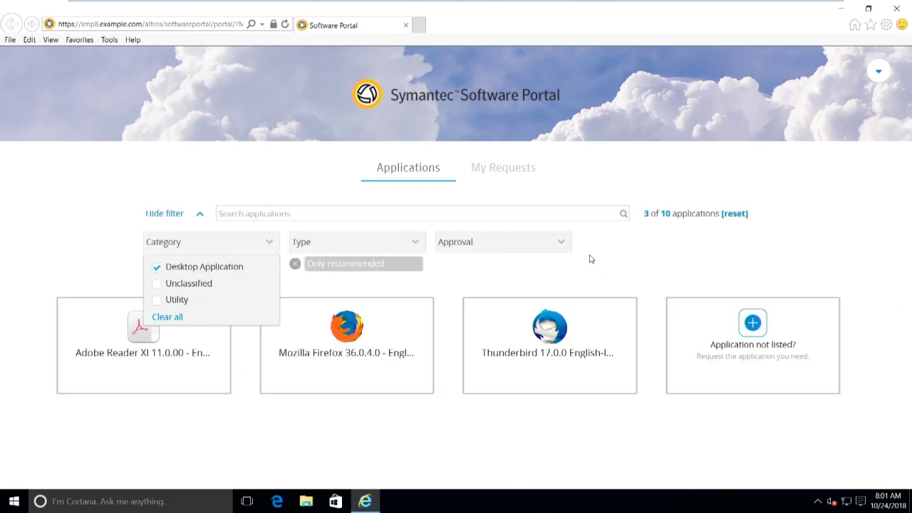
pyautogui.click(205, 288)
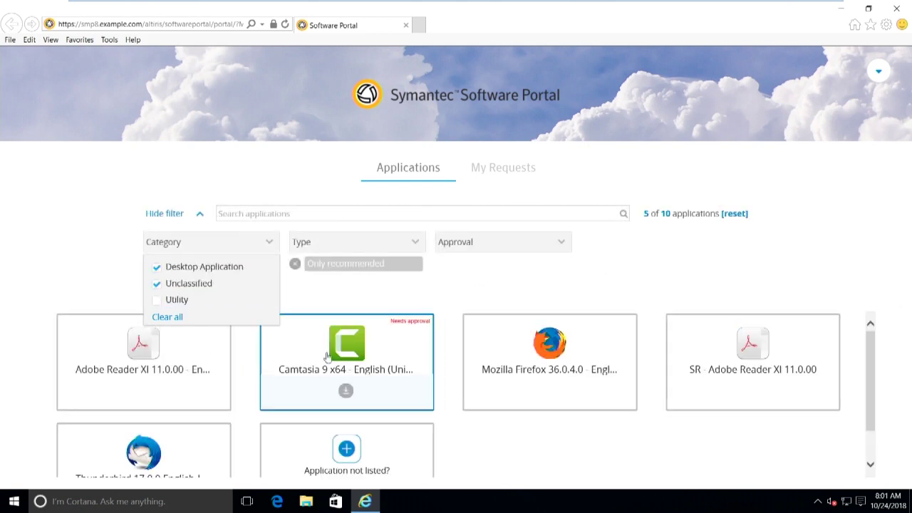
pyautogui.click(338, 302)
# - Set the Type filter to Only recommended and check the Approval options, leaving 5 of 10 shown
pyautogui.click(417, 245)
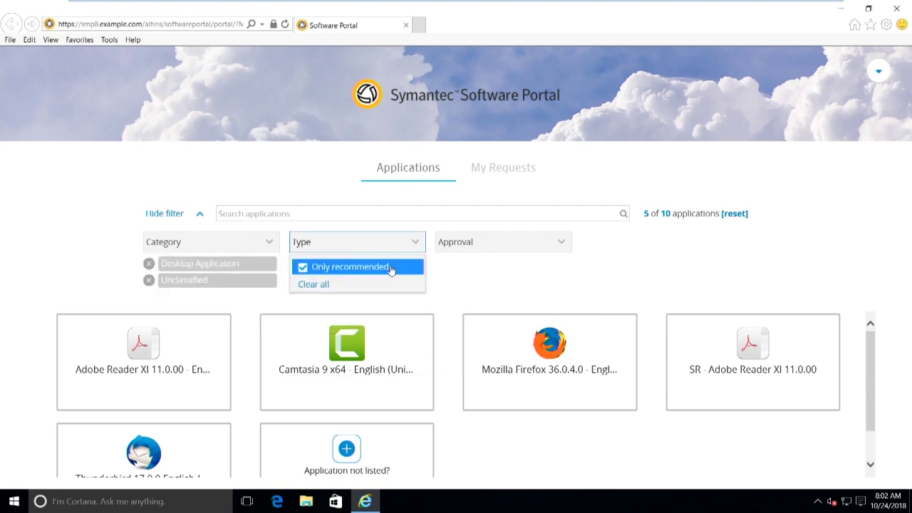
pyautogui.click(562, 242)
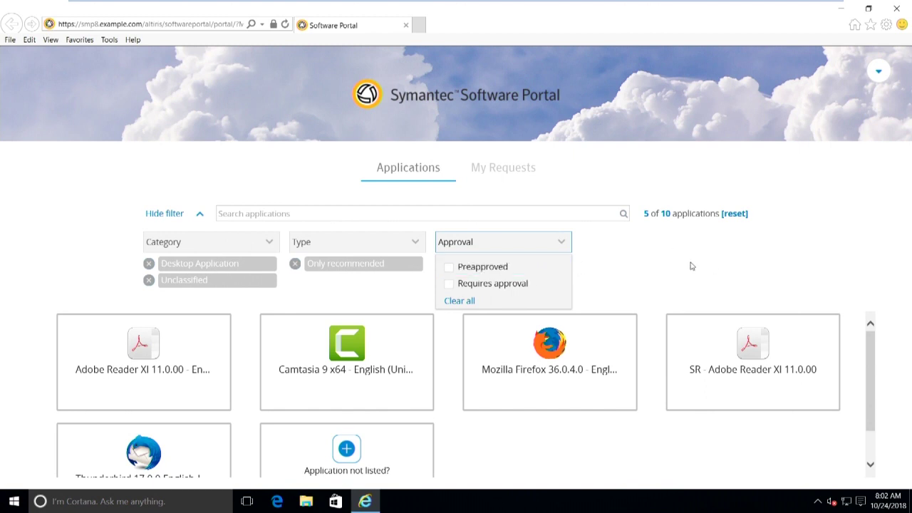
pyautogui.click(369, 288)
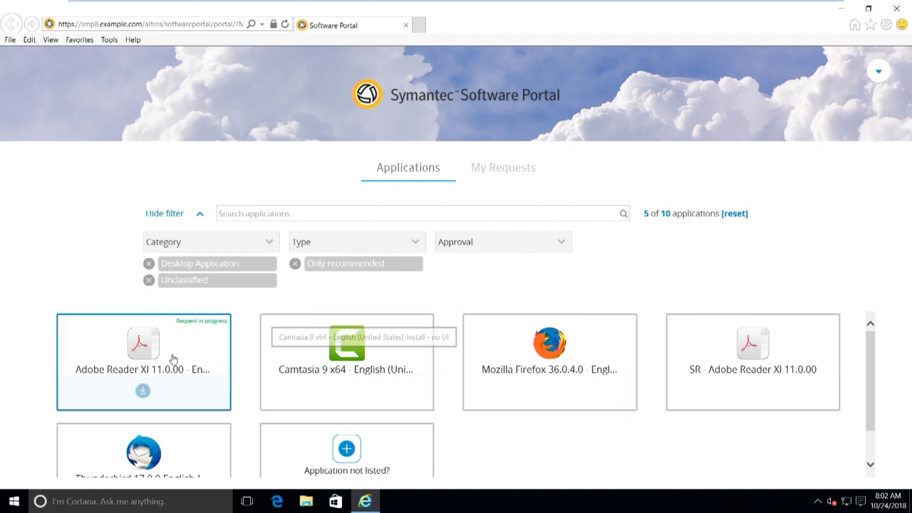
# - Request Adobe Reader XI, review Camtasia 9 x64's Application Details, then hide the filter panel
pyautogui.click(151, 389)
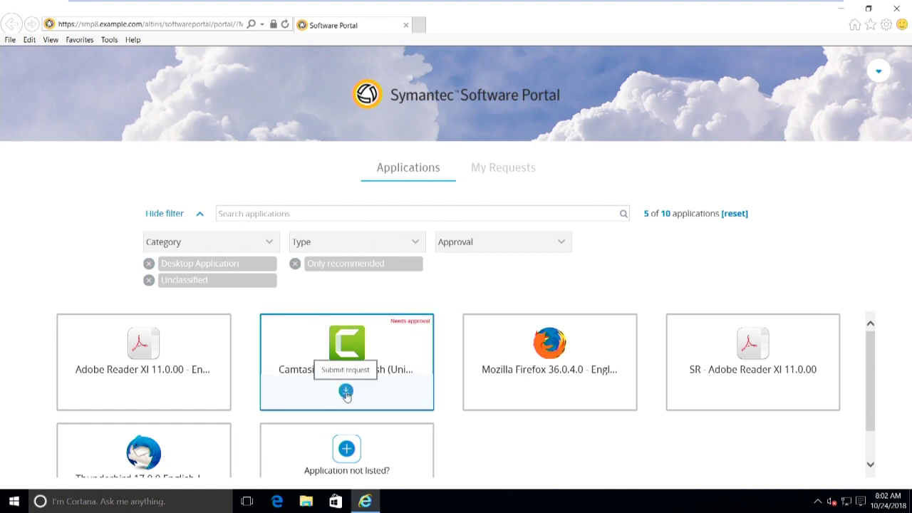
pyautogui.click(342, 342)
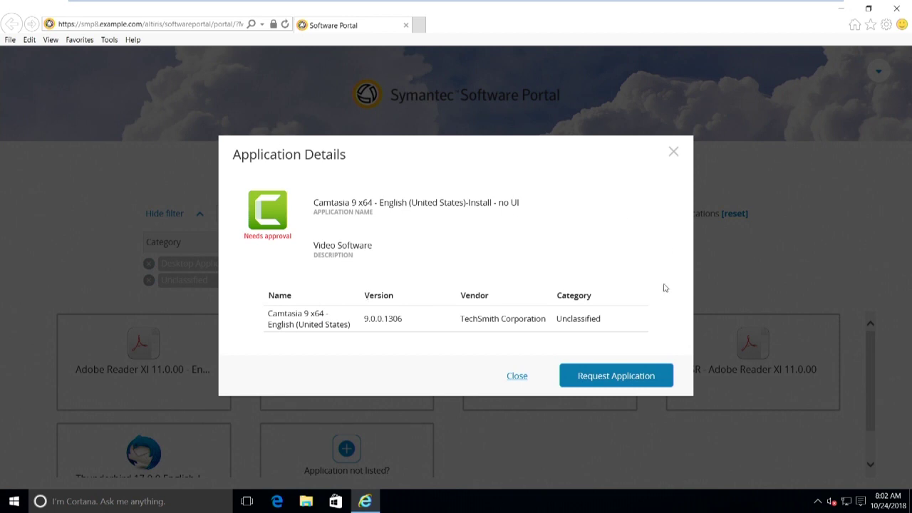
pyautogui.click(673, 152)
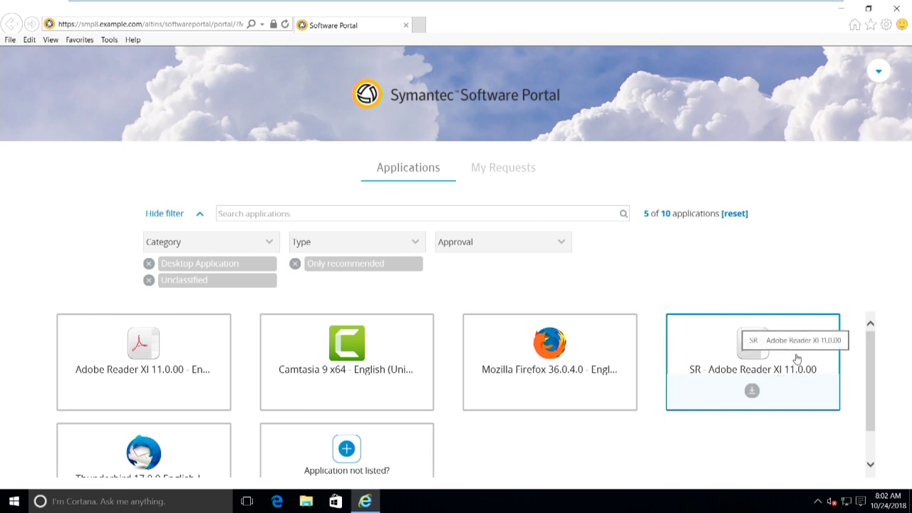
pyautogui.scroll(-1, 299, 426)
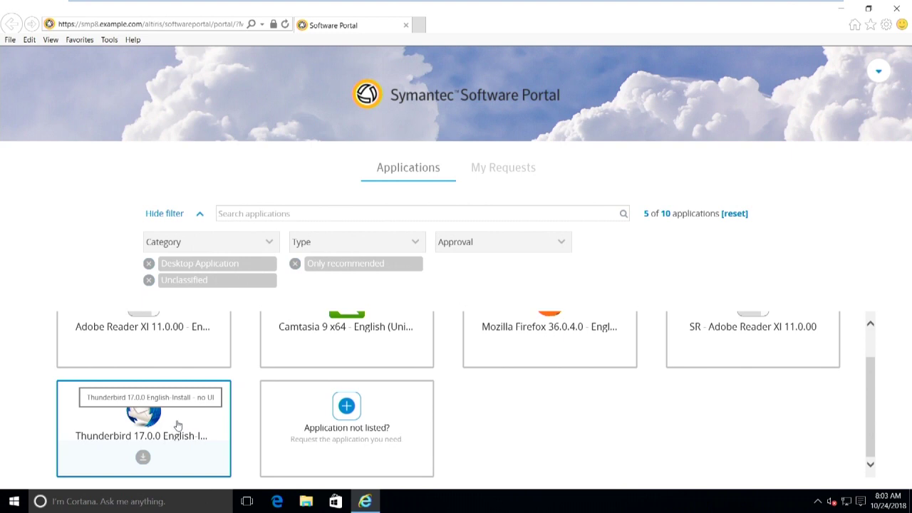
pyautogui.click(193, 213)
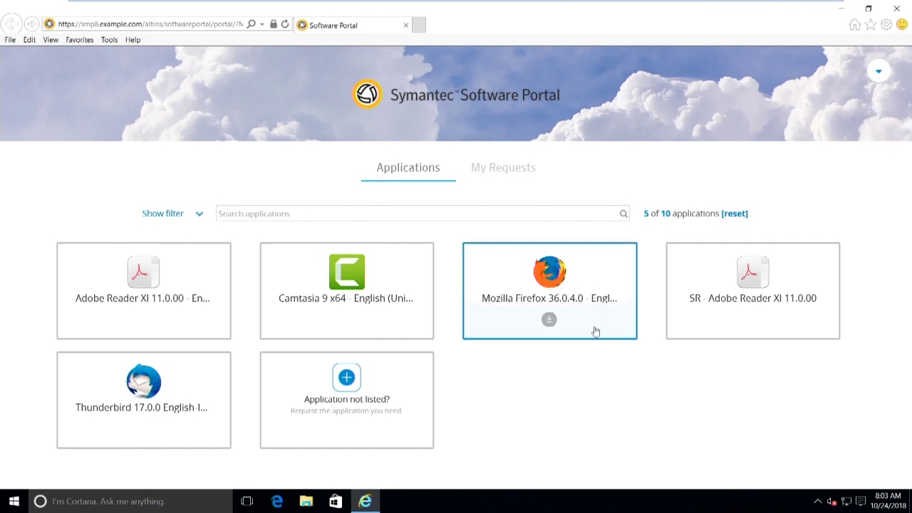
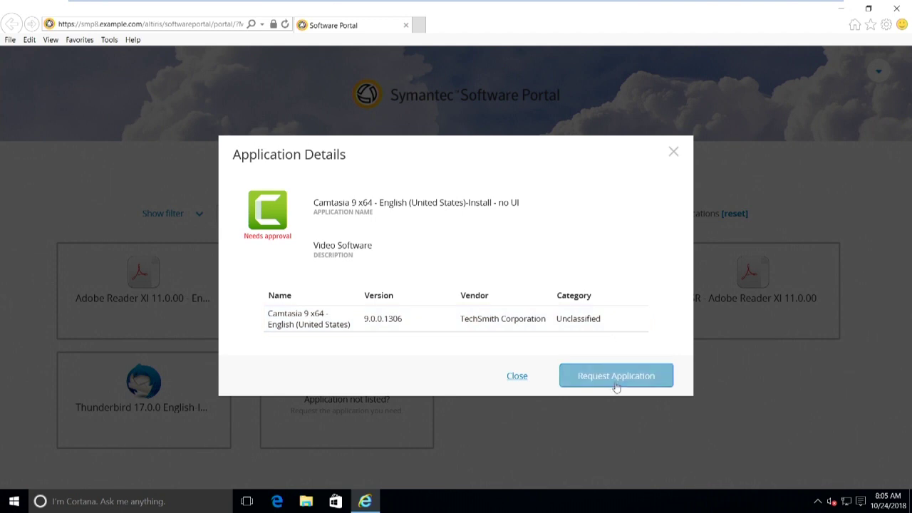
# - Request Camtasia 9 x64 with the justification 'I am important!'
pyautogui.click(598, 376)
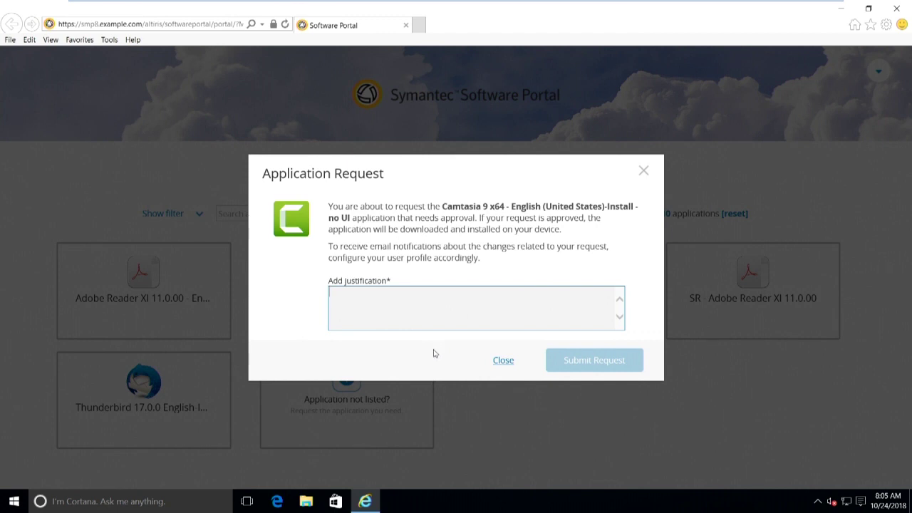
pyautogui.write('I am important!')
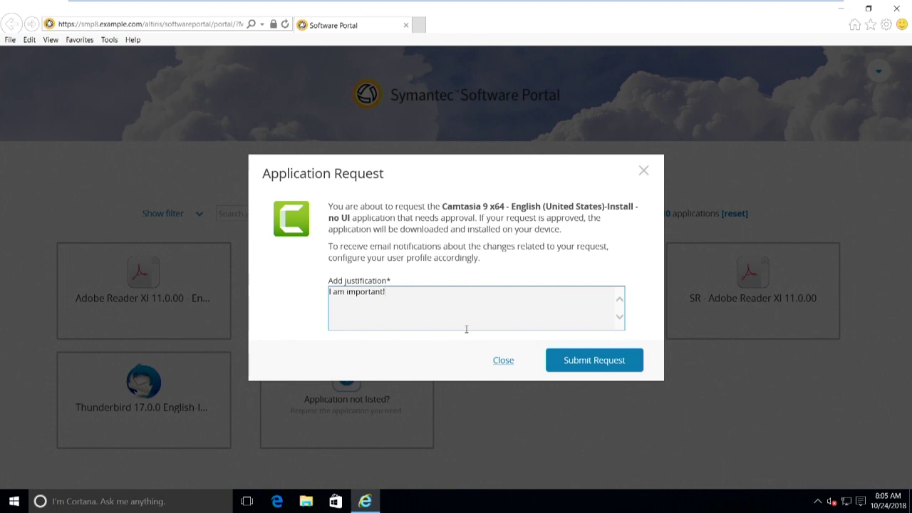
pyautogui.click(586, 368)
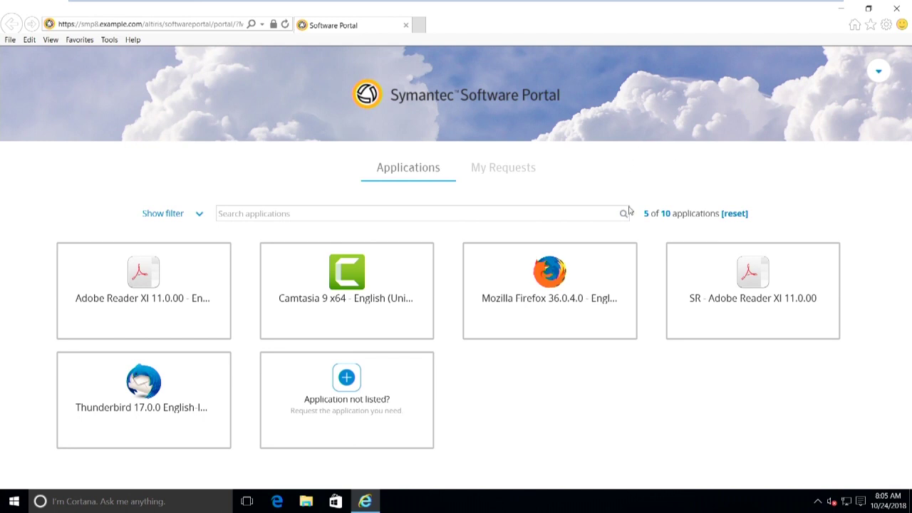
# - Check that My Requests lists the Camtasia request for WIN10-1 as Open, then switch to SMP8
pyautogui.click(509, 172)
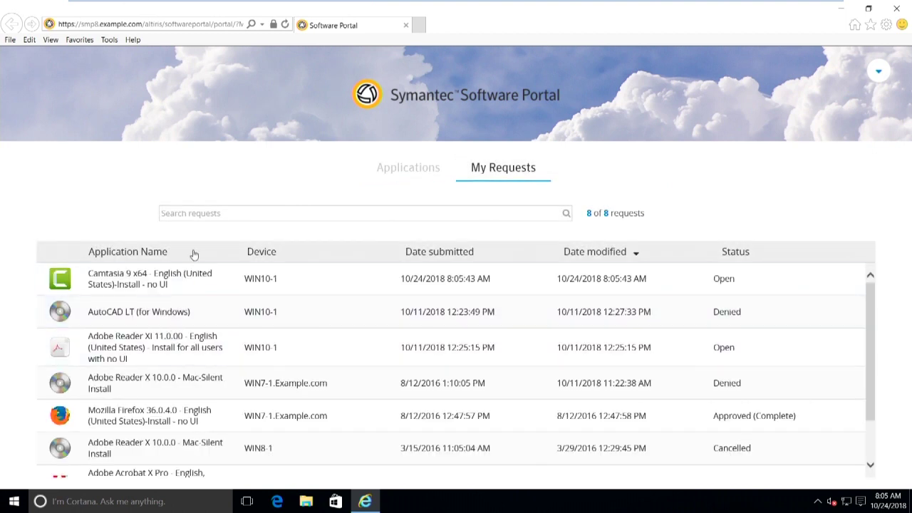
pyautogui.moveTo(136, 293)
pyautogui.moveTo(764, 310)
pyautogui.moveTo(277, 4)
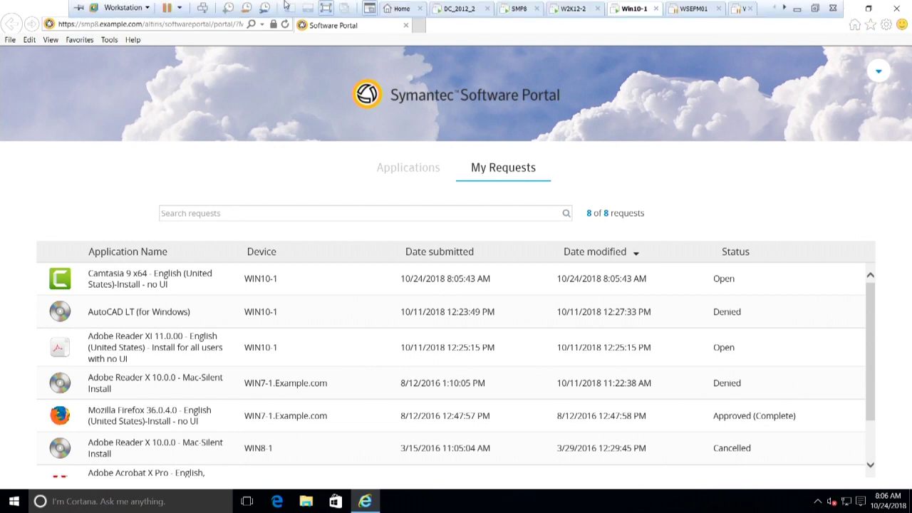
pyautogui.click(517, 8)
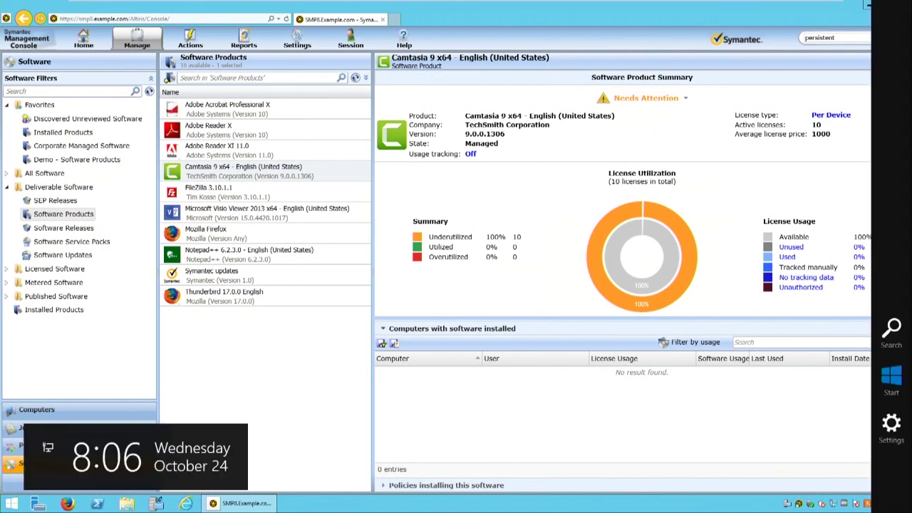
# - Open the Software Portal from the management agent's tray icon and maximize it
pyautogui.rightClick(798, 503)
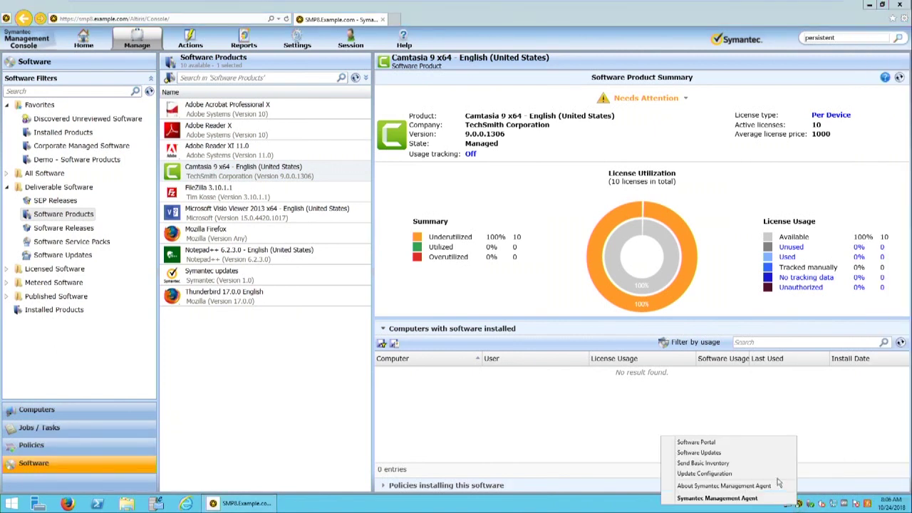
pyautogui.click(721, 443)
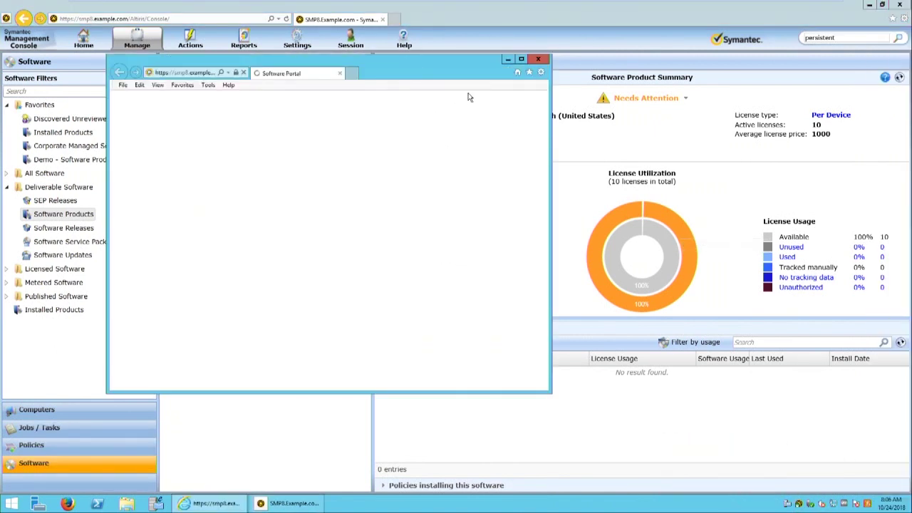
pyautogui.click(521, 59)
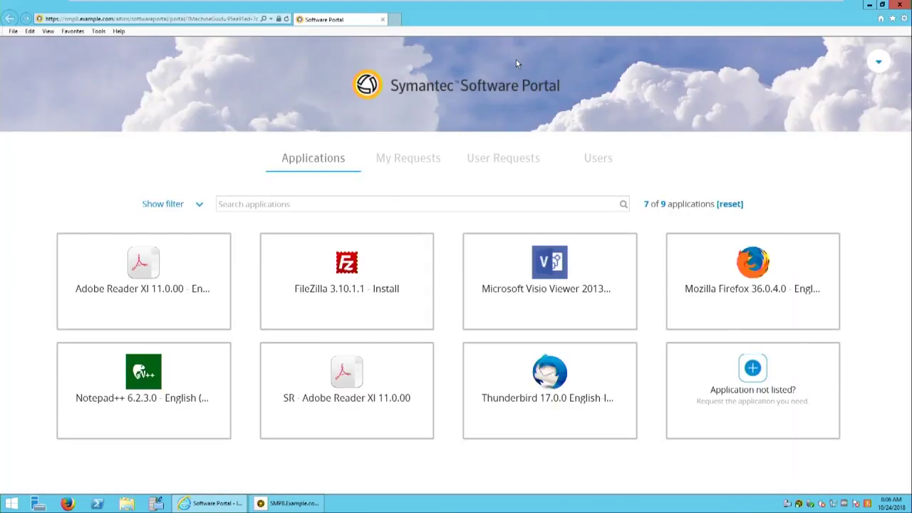
# - Browse My Requests and Users, ending on User Requests with Camtasia still Open
pyautogui.click(404, 161)
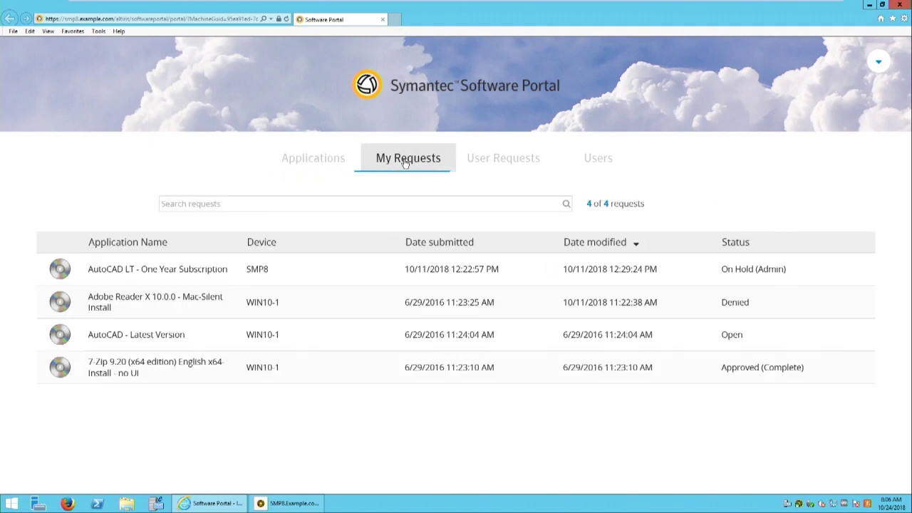
pyautogui.click(526, 163)
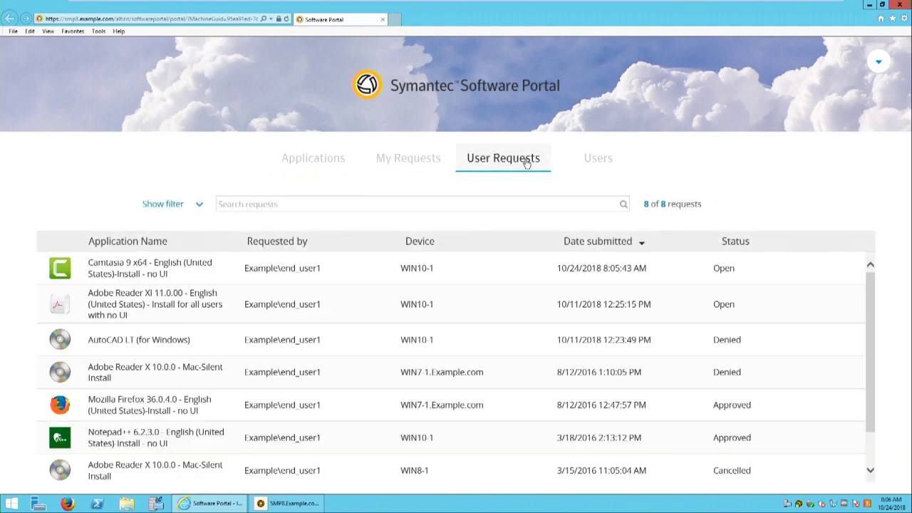
pyautogui.click(600, 164)
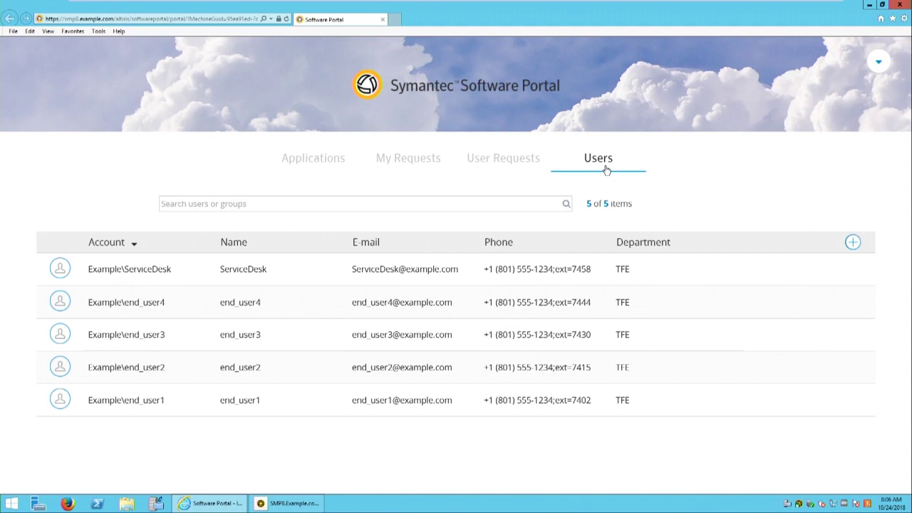
pyautogui.click(508, 162)
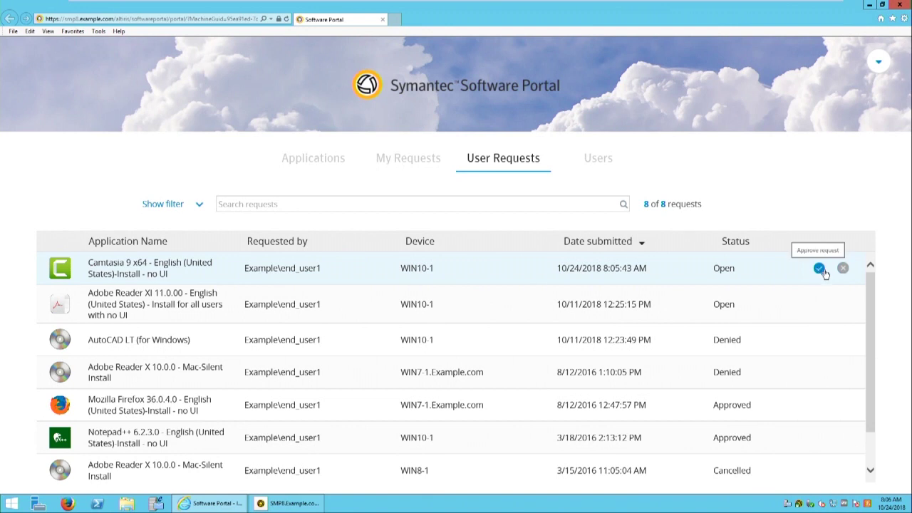
# - Approve the Camtasia 9 x64 request with the comment 'You are not that important'
pyautogui.click(456, 275)
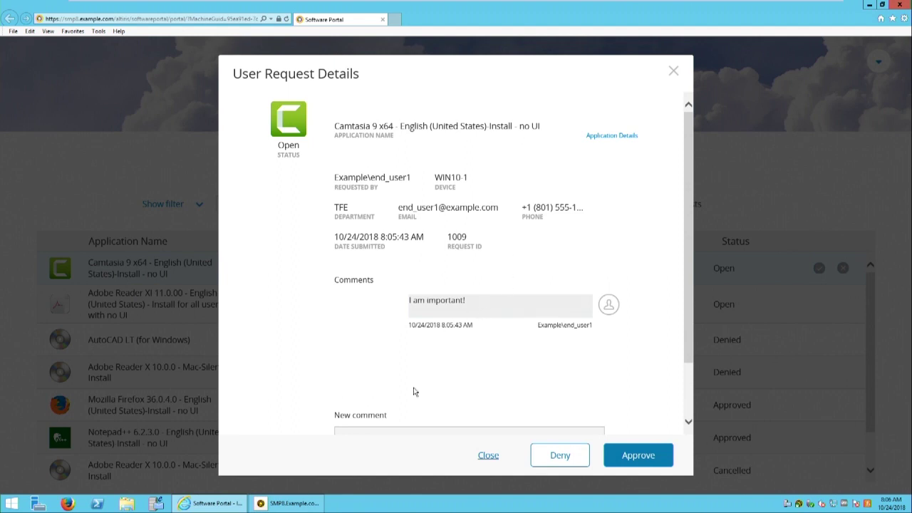
pyautogui.scroll(-1, 458, 386)
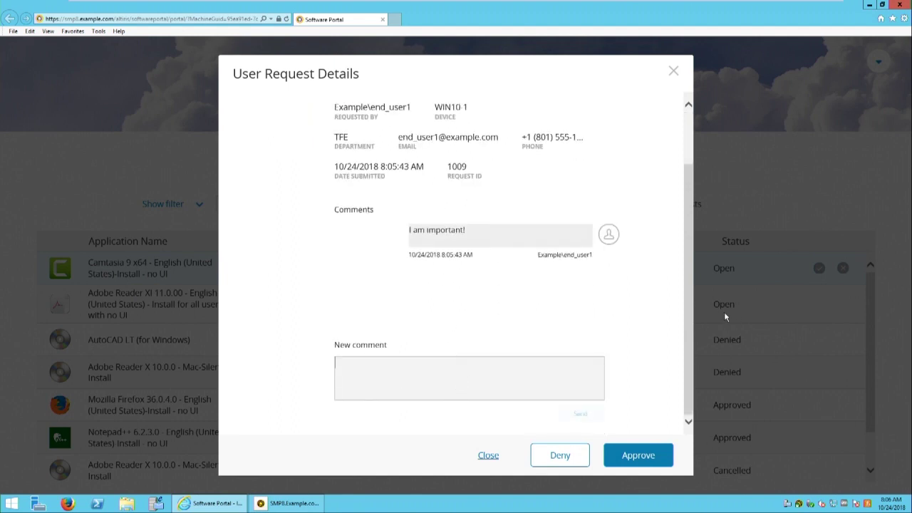
pyautogui.scroll(1, 614, 297)
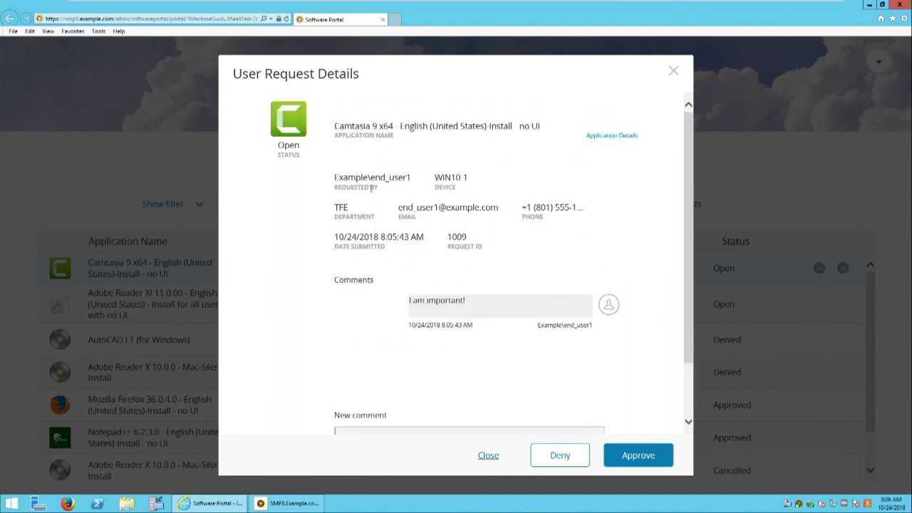
pyautogui.scroll(-1, 555, 235)
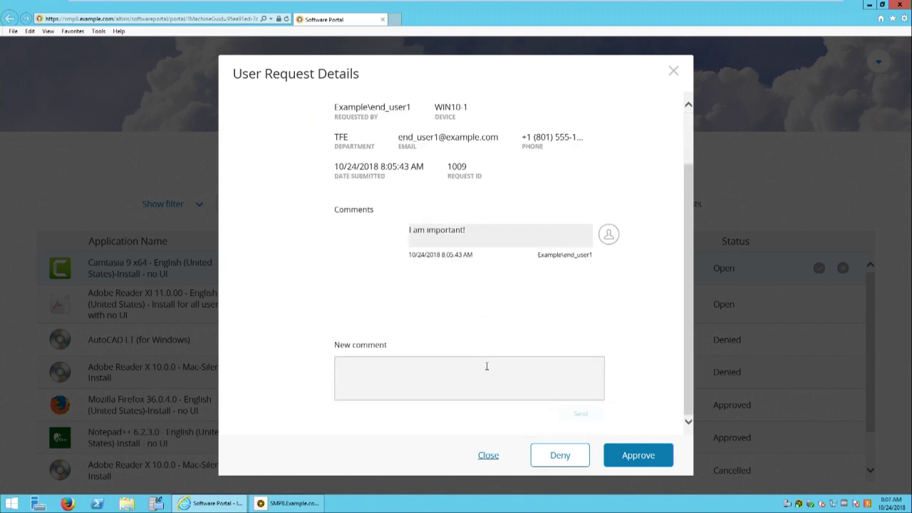
pyautogui.write('You are not that important')
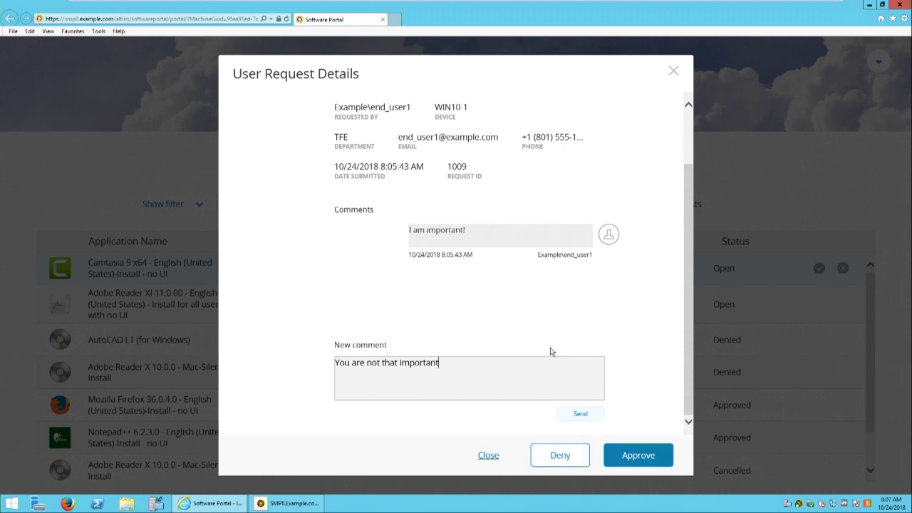
pyautogui.click(652, 455)
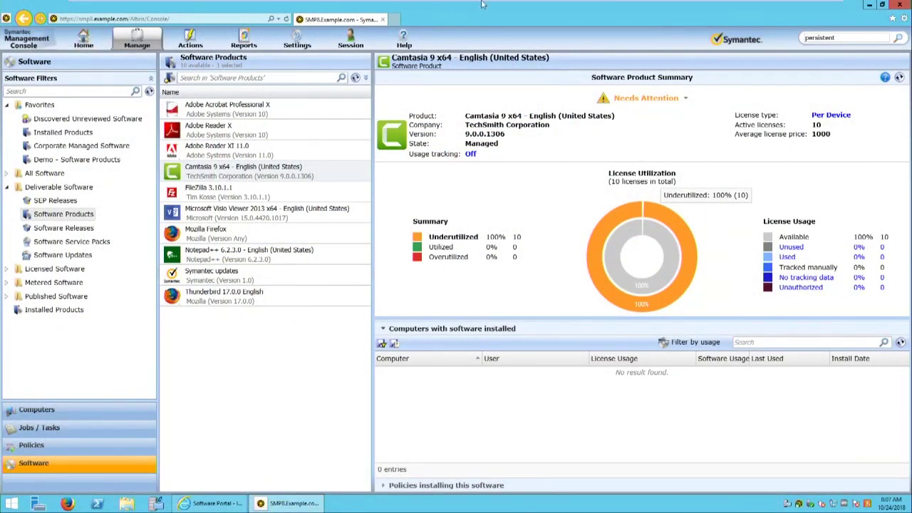
# - On WIN10-1, refresh the portal and confirm Camtasia 9 x64 shows Approved (Complete)
pyautogui.moveTo(541, 4)
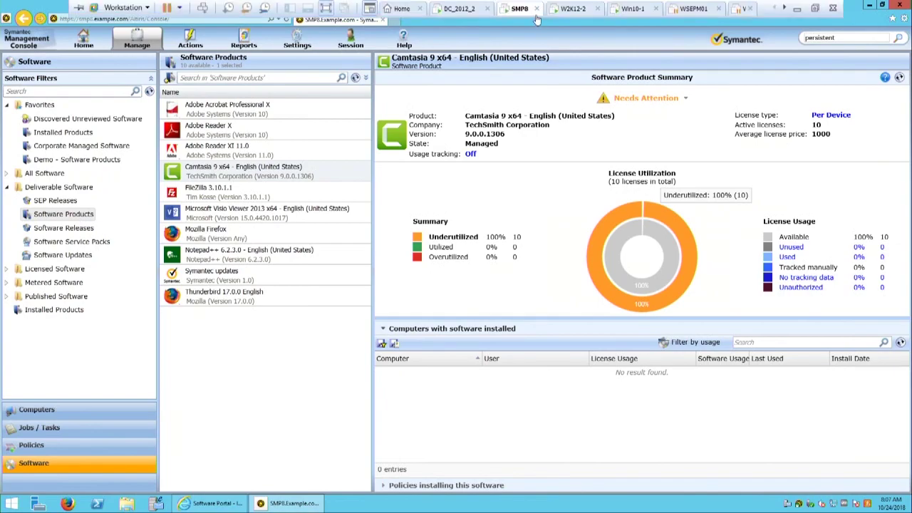
pyautogui.click(633, 10)
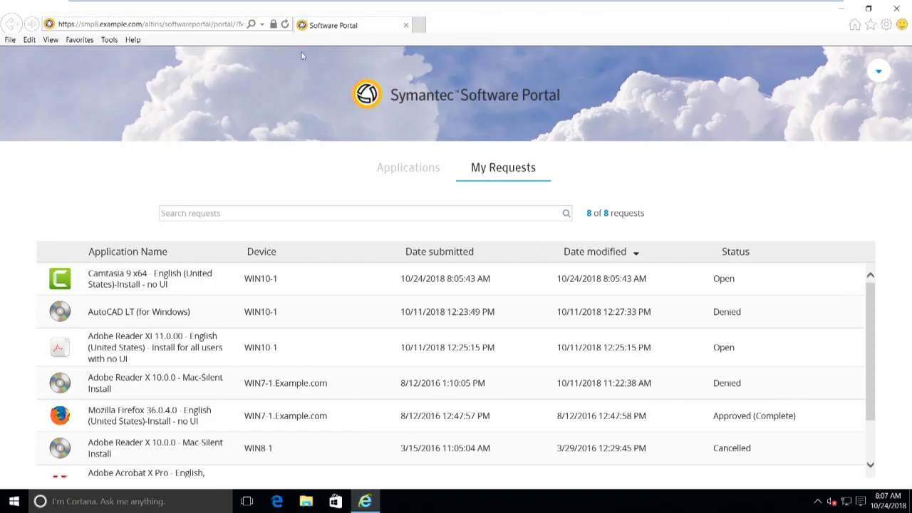
pyautogui.click(284, 24)
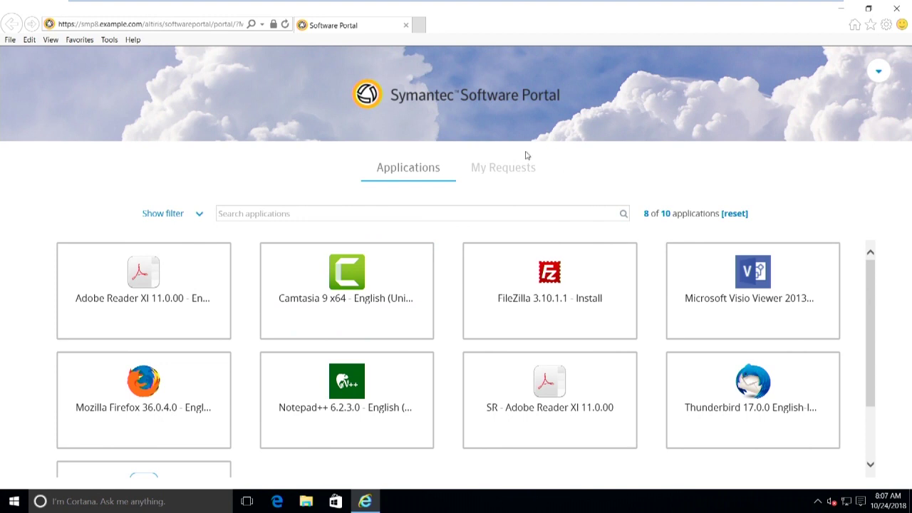
pyautogui.click(514, 172)
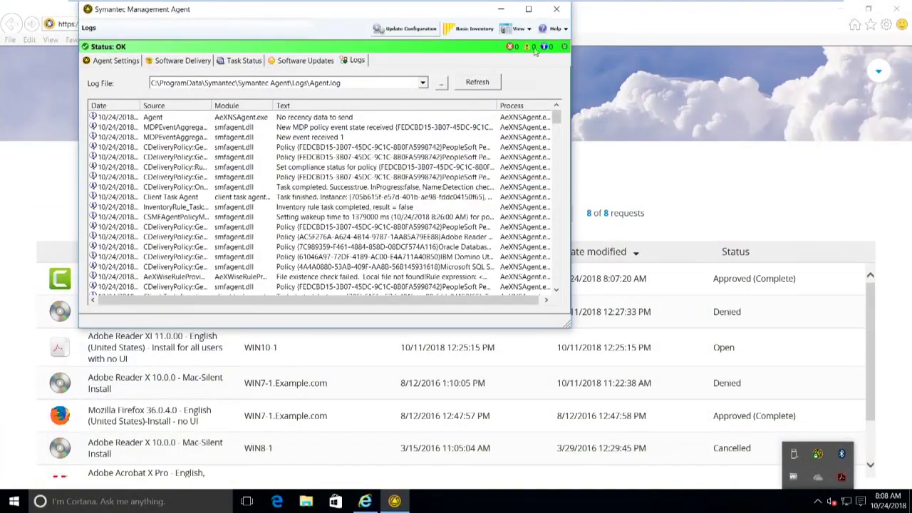
# - Run an agent configuration update, which finds nothing new, and bring the request list back to the front
pyautogui.click(403, 31)
pyautogui.click(169, 63)
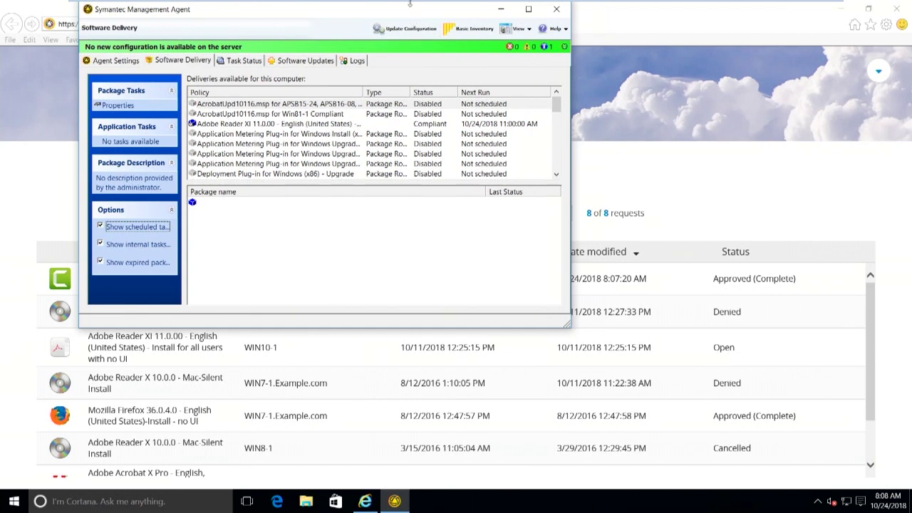
pyautogui.moveTo(401, 25); pyautogui.dragTo(691, 42)
pyautogui.click(691, 43)
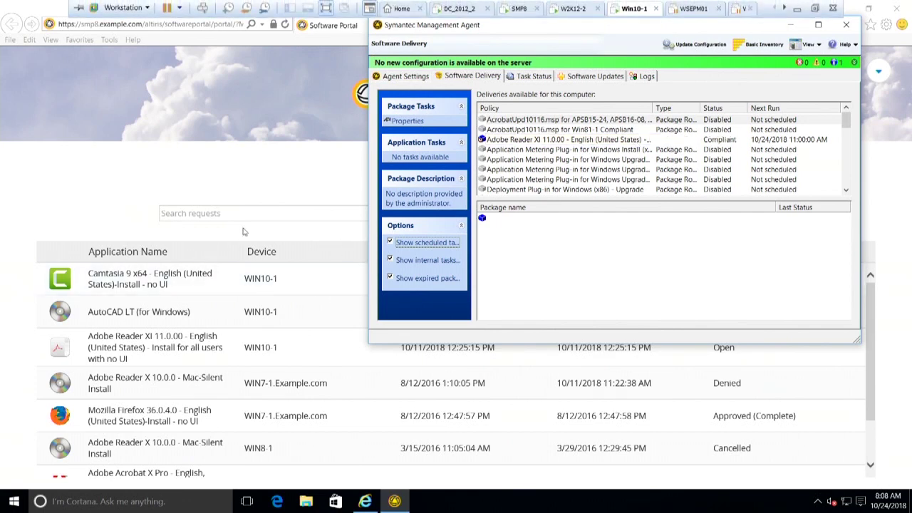
pyautogui.click(233, 172)
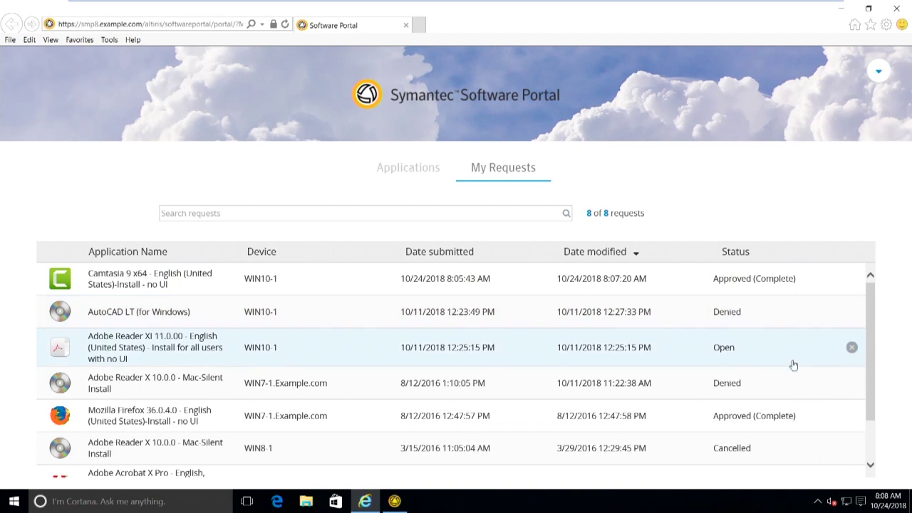
# - Check the hidden tray icons, then return to the Applications catalog showing 8 of 10 apps
pyautogui.click(817, 501)
pyautogui.moveTo(819, 458)
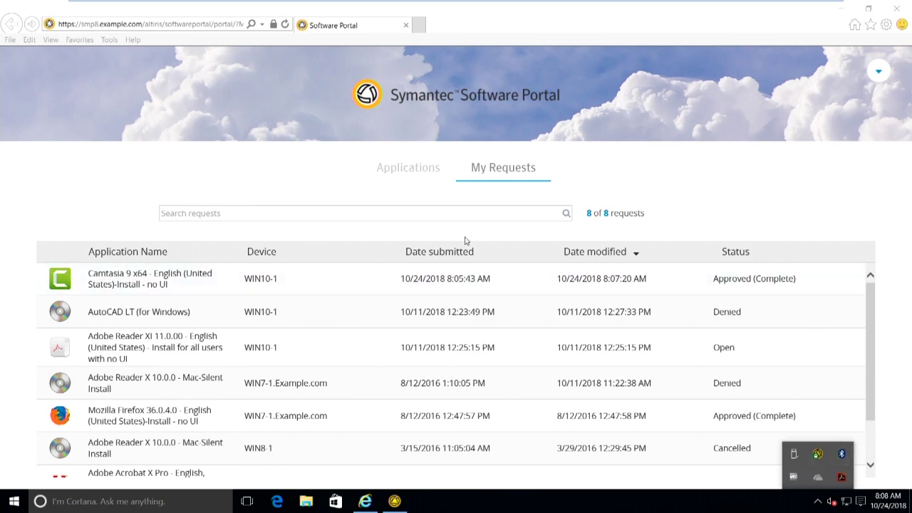
pyautogui.click(387, 285)
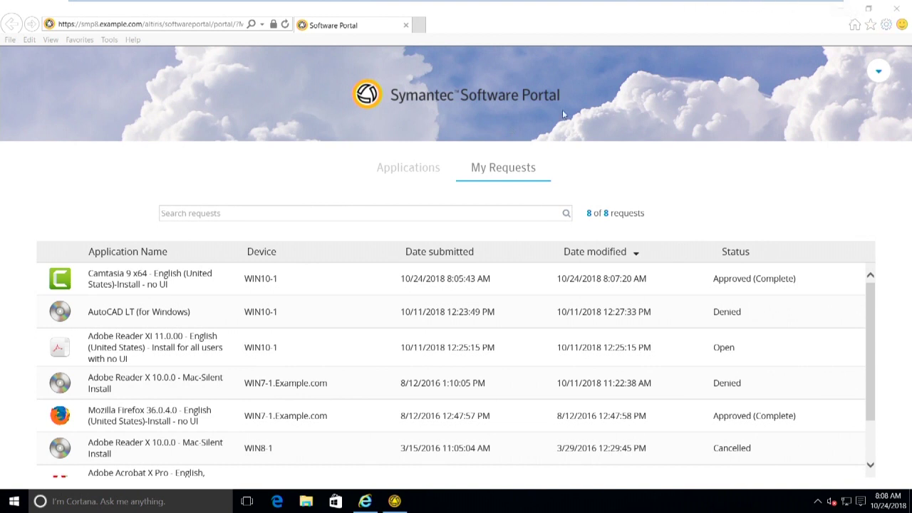
pyautogui.click(400, 176)
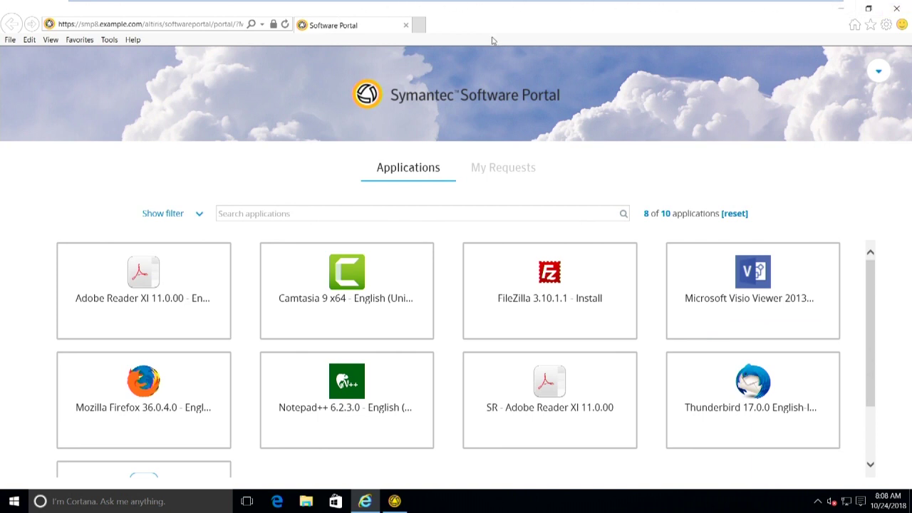
pyautogui.moveTo(480, 2)
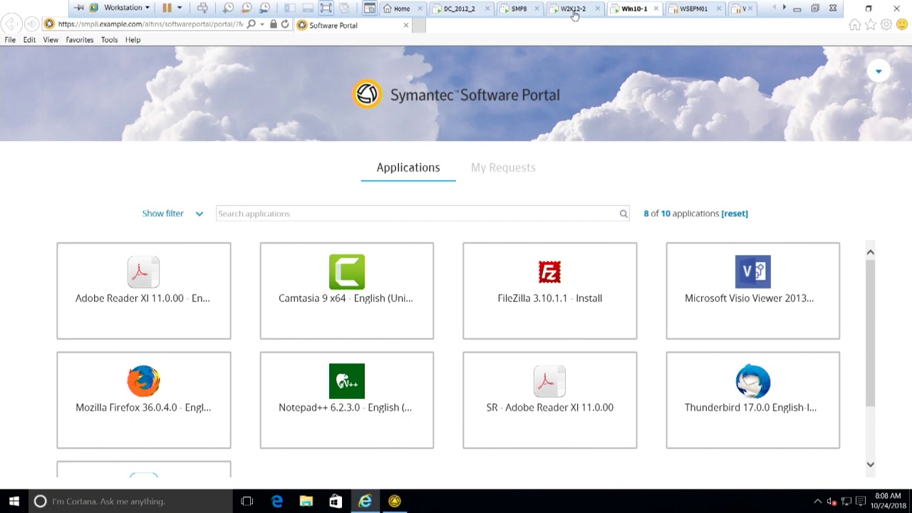
# - On SMP8, open Software Portal Settings > Administrator Portal to list the 11 requested software entries
pyautogui.click(522, 10)
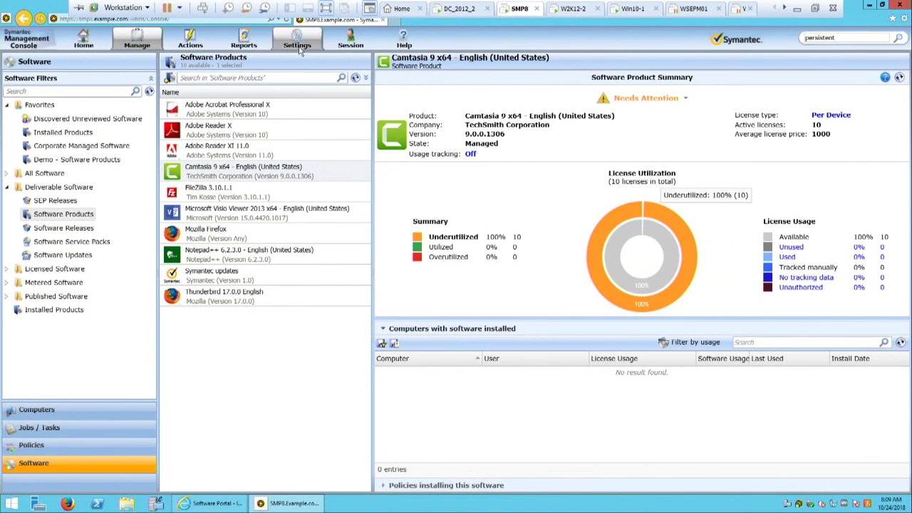
pyautogui.click(298, 47)
pyautogui.moveTo(369, 146)
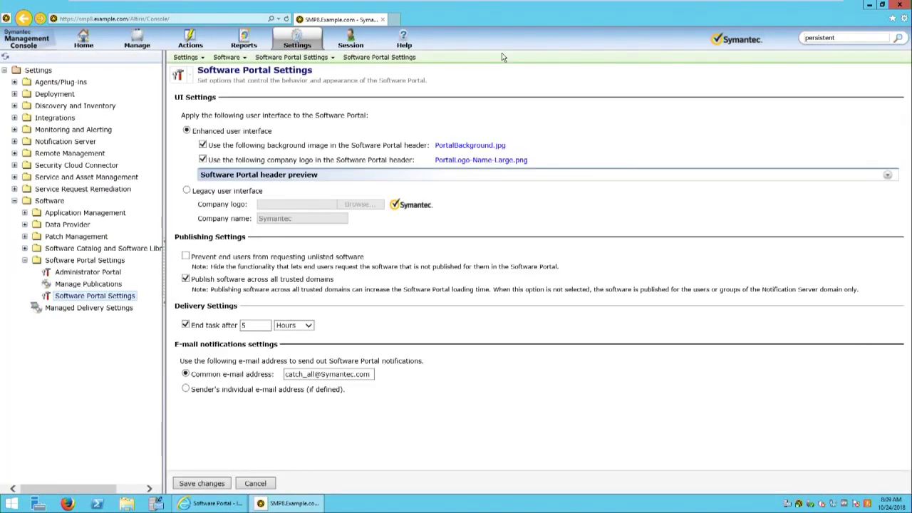
pyautogui.click(290, 505)
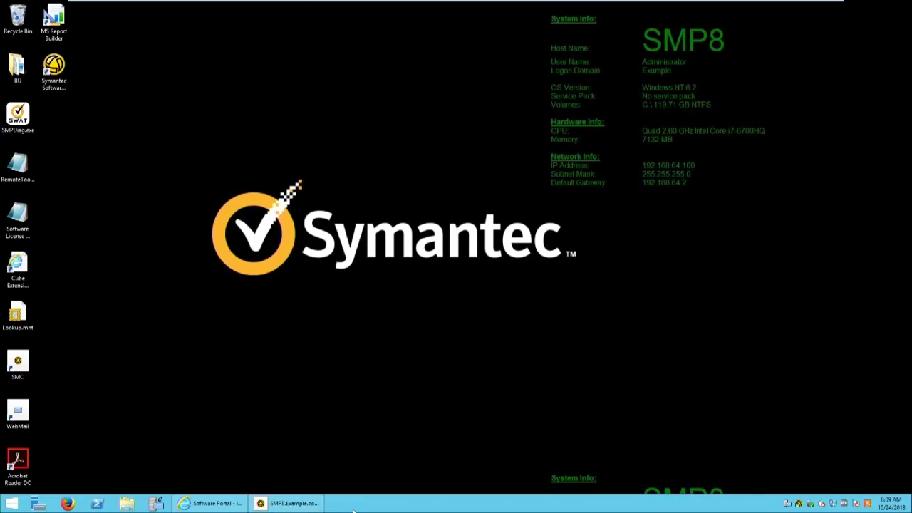
pyautogui.click(290, 504)
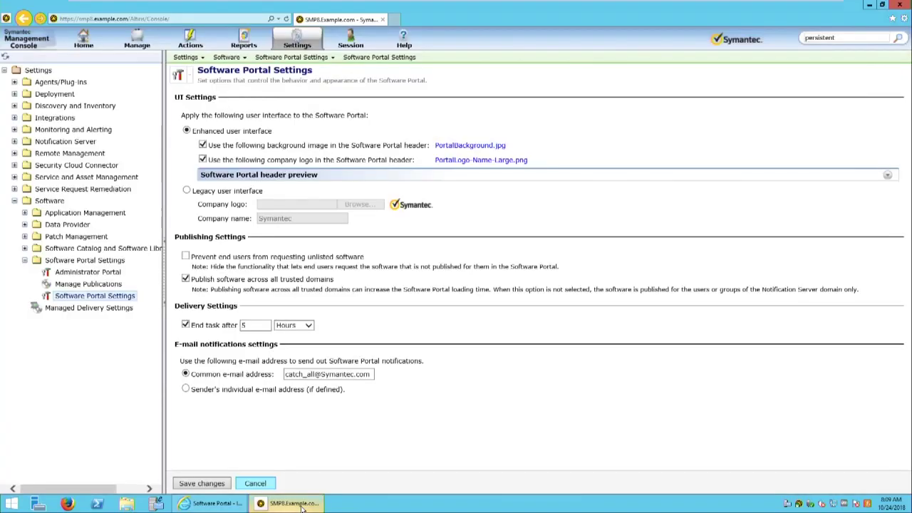
pyautogui.click(78, 261)
pyautogui.click(89, 273)
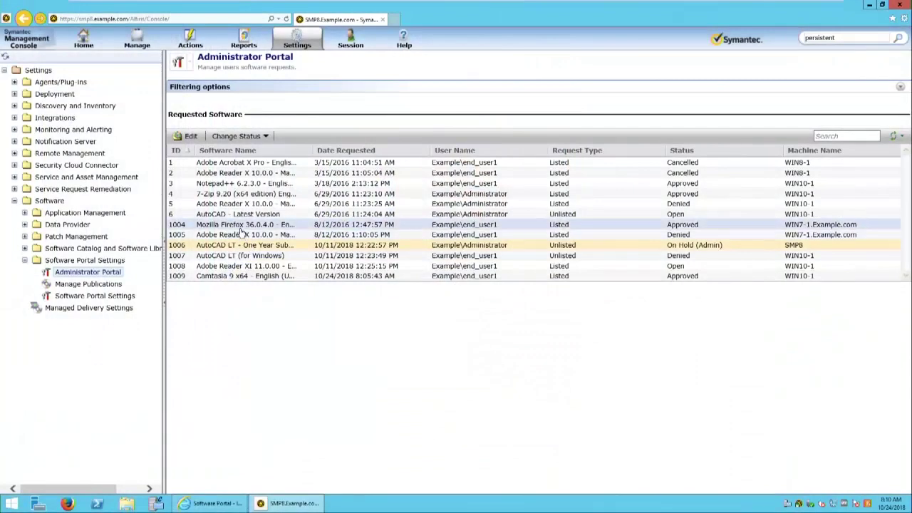
# - Open the AutoCAD LT - One Year Subscription request details, showing status On Hold
pyautogui.click(190, 137)
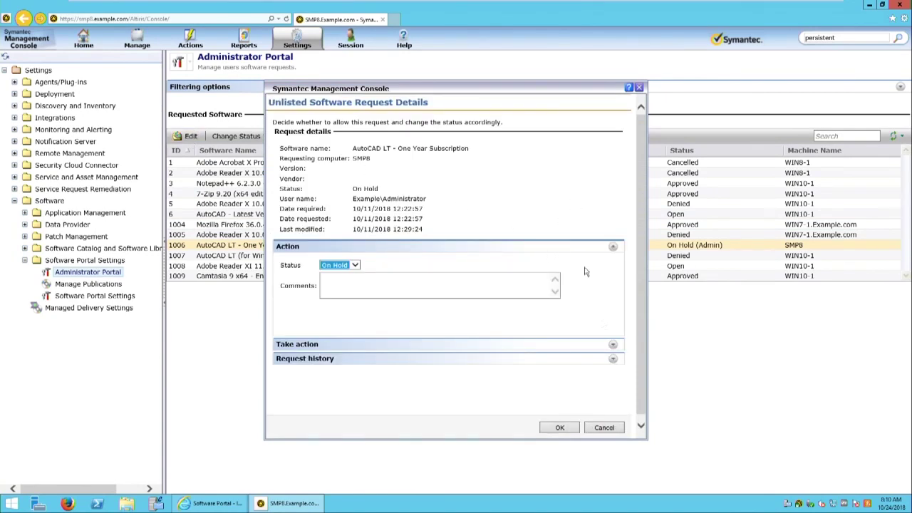
# - Leave the AutoCAD LT request On Hold and choose Import new software from Take action
pyautogui.click(613, 345)
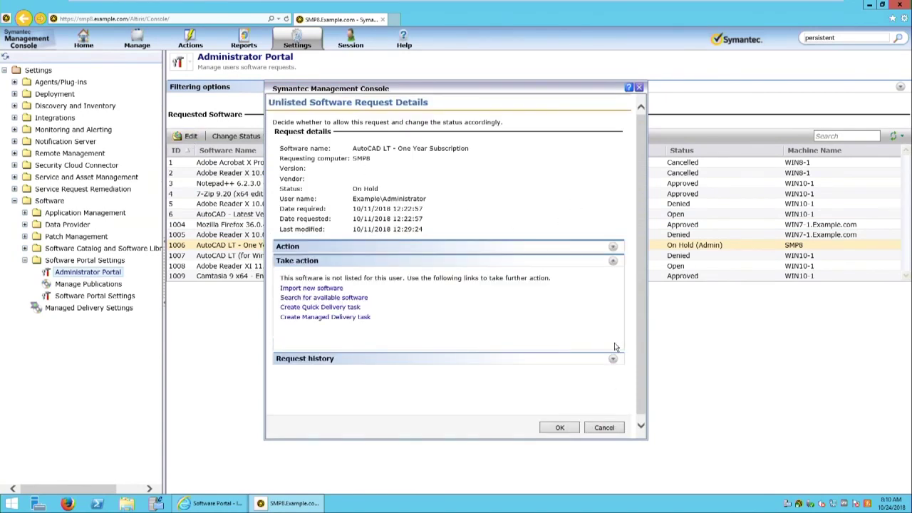
pyautogui.click(613, 247)
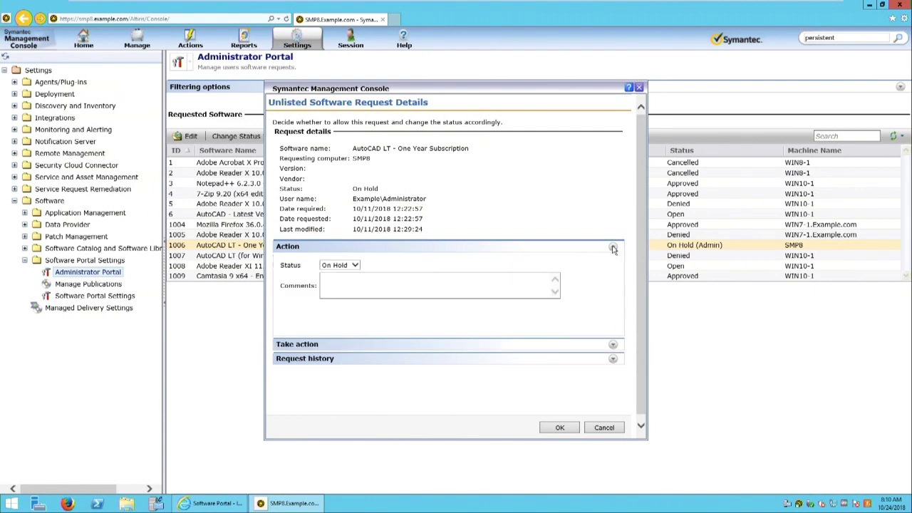
pyautogui.click(356, 265)
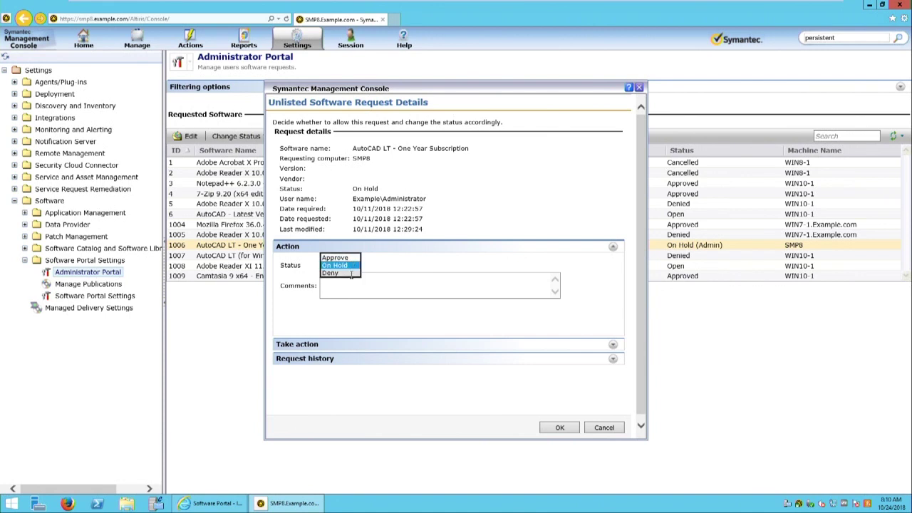
pyautogui.click(359, 264)
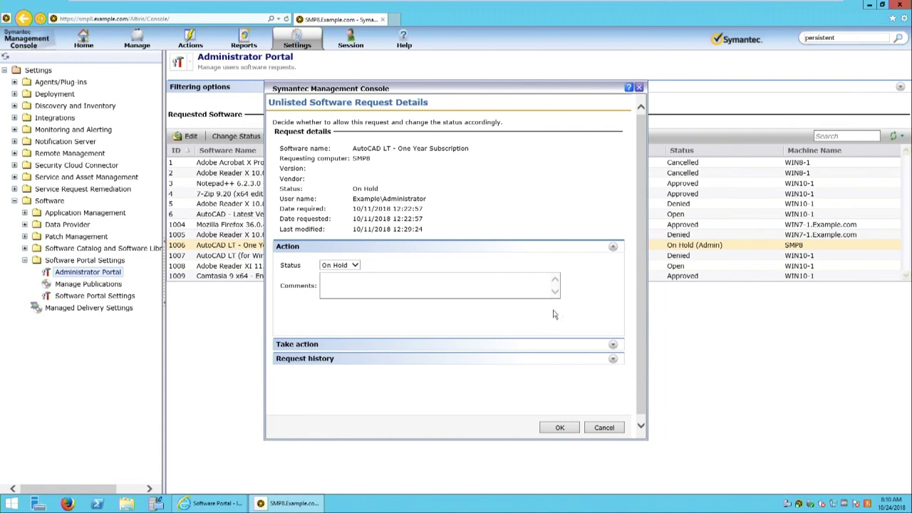
pyautogui.click(613, 344)
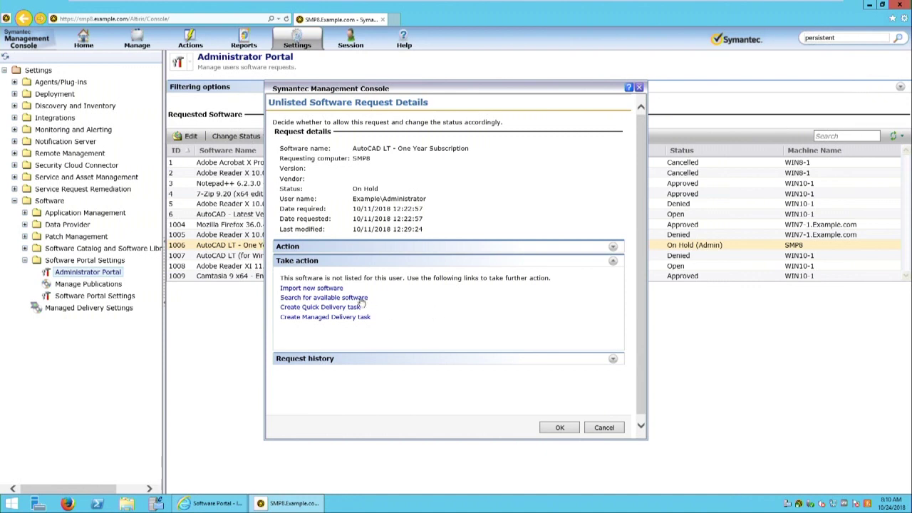
pyautogui.click(336, 289)
# - Search the Software Catalog for Name like 'auto', which returns an internal server error
pyautogui.click(360, 299)
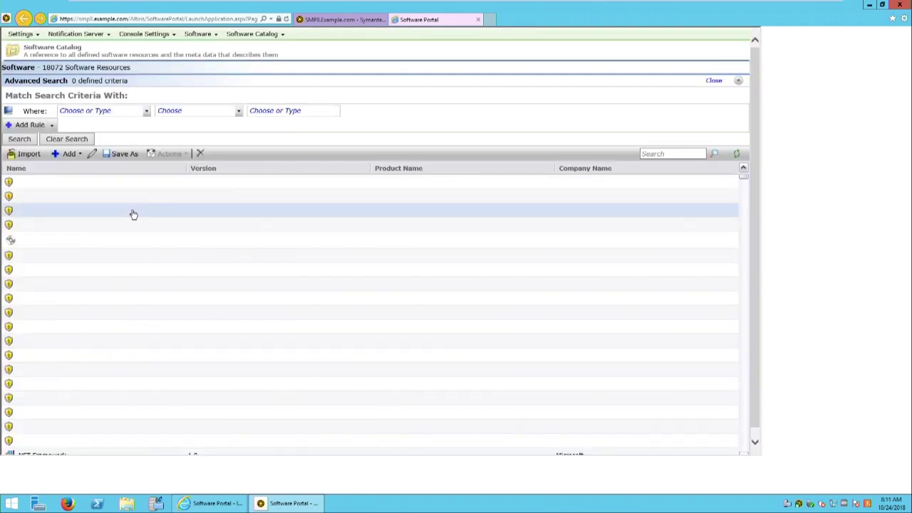
pyautogui.click(125, 111)
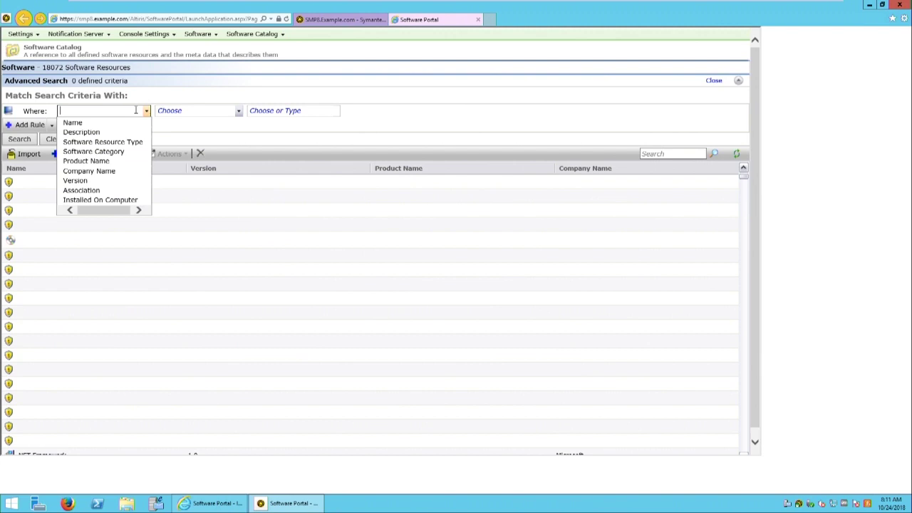
pyautogui.click(130, 125)
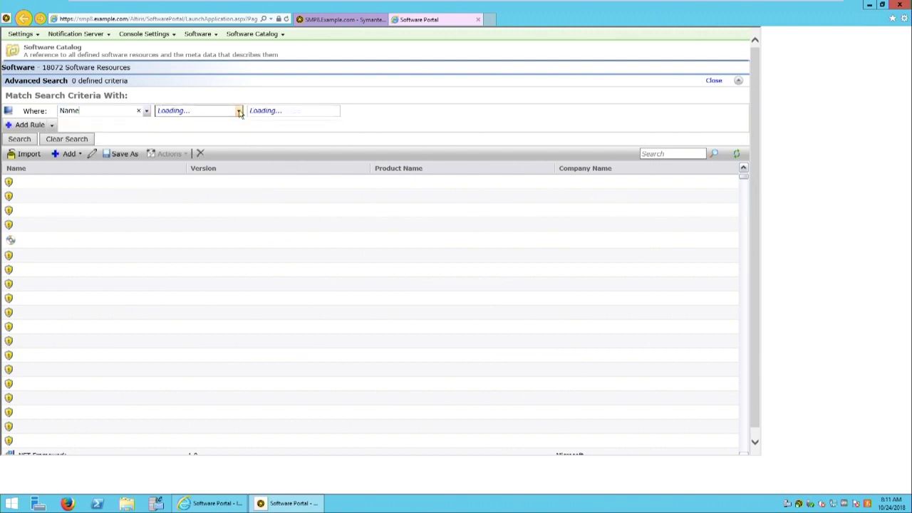
pyautogui.click(239, 112)
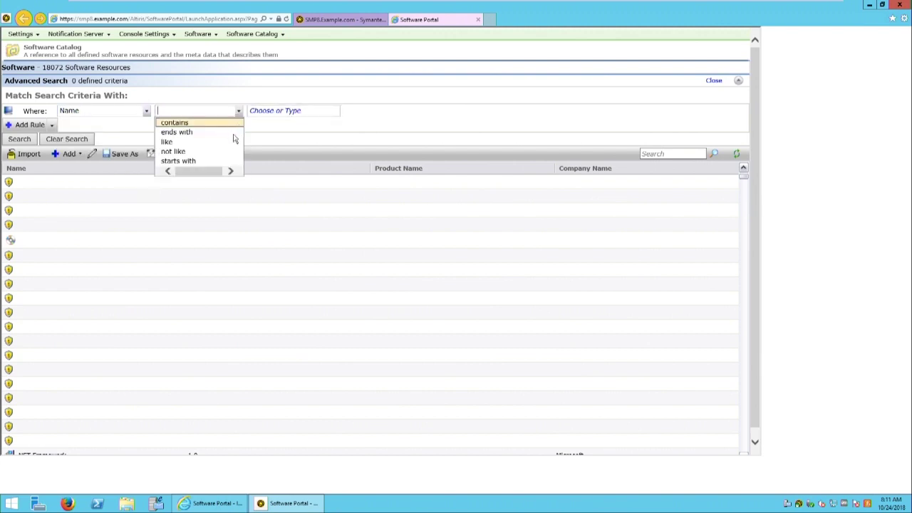
pyautogui.click(236, 142)
pyautogui.click(287, 110)
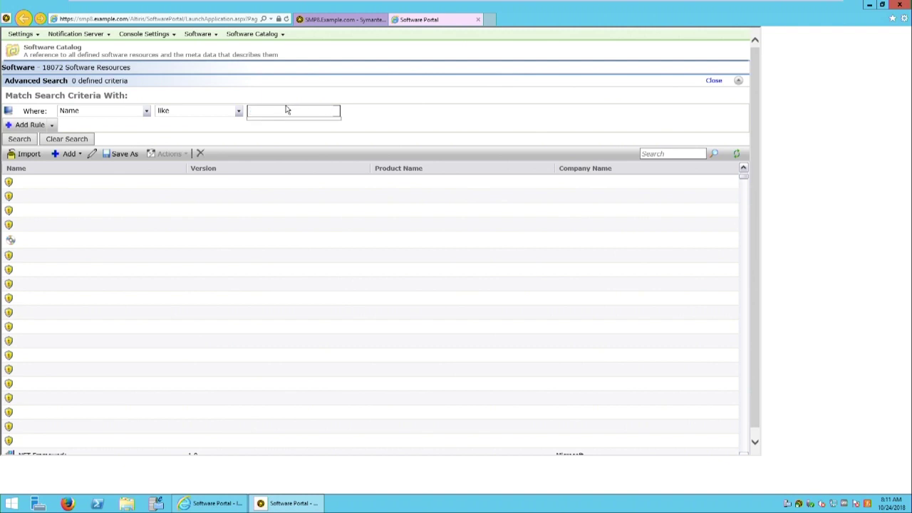
pyautogui.write('auto')
pyautogui.click(238, 127)
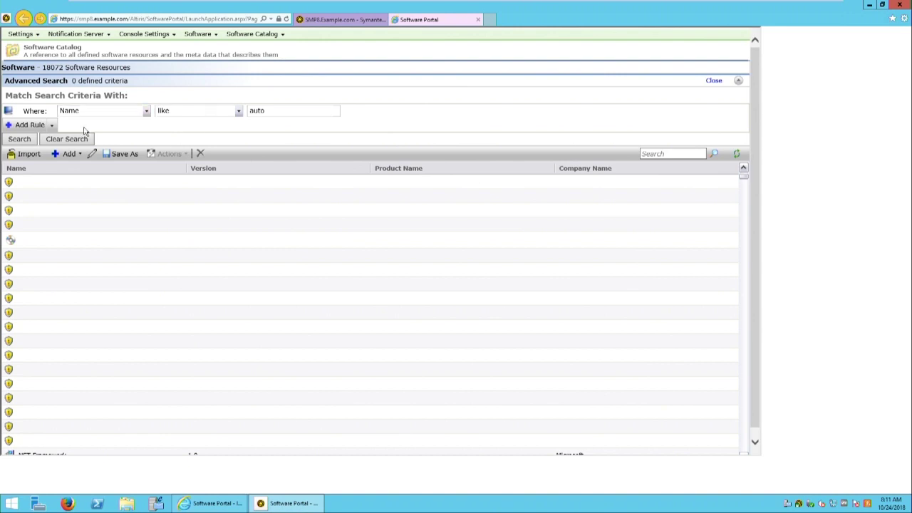
pyautogui.click(20, 140)
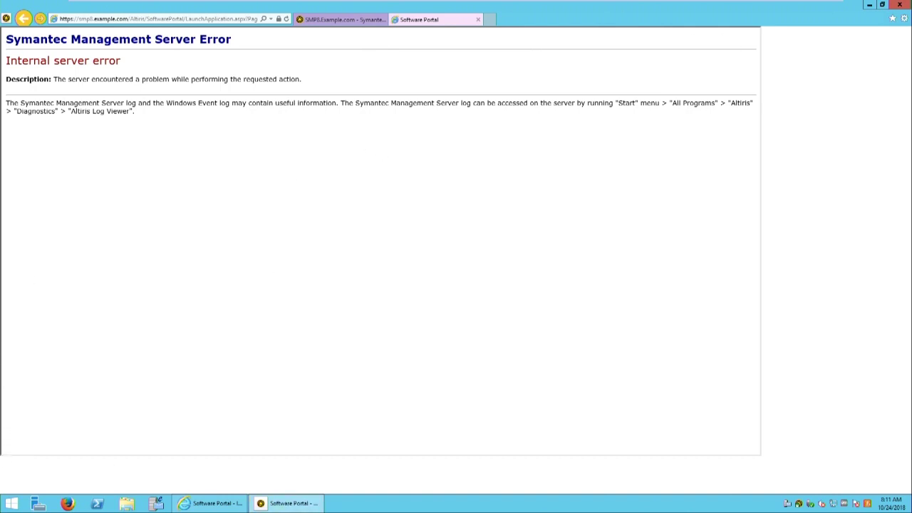
# - Close the Software Portal tab that is showing the error
pyautogui.click(478, 19)
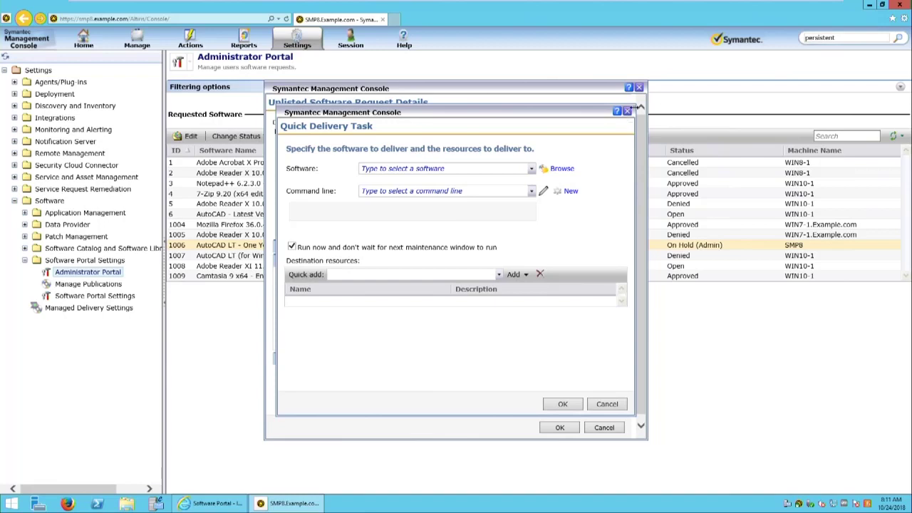
# - Cancel the Quick Delivery and Managed Software Delivery tasks, then close the AutoCAD LT request details unchanged
pyautogui.click(627, 111)
pyautogui.click(353, 320)
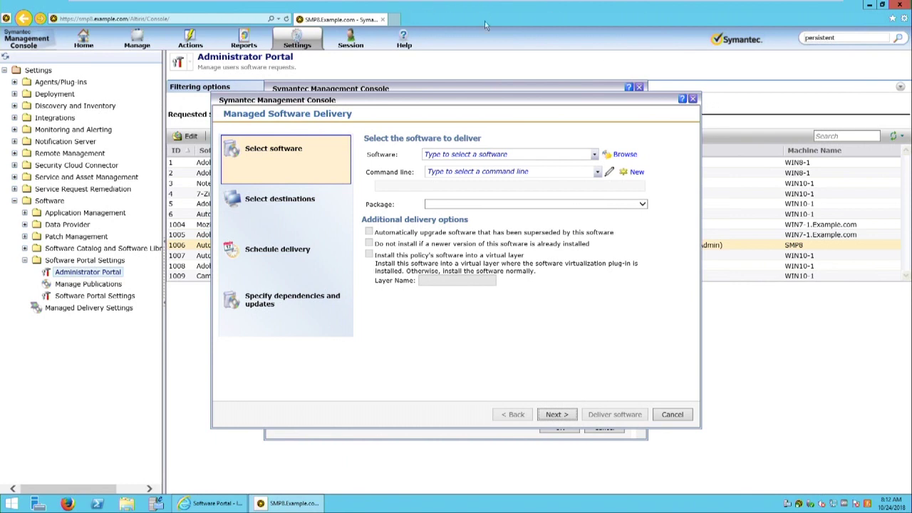
pyautogui.click(691, 98)
pyautogui.click(638, 86)
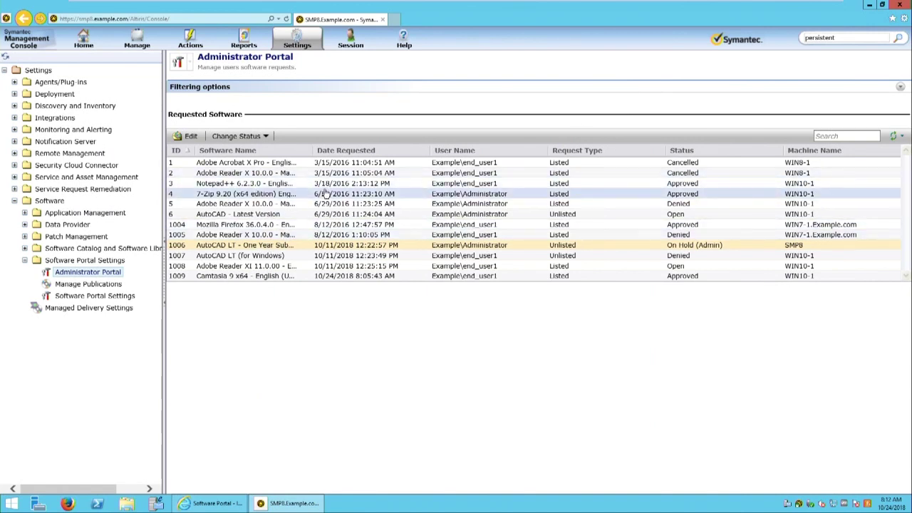
pyautogui.doubleClick(278, 248)
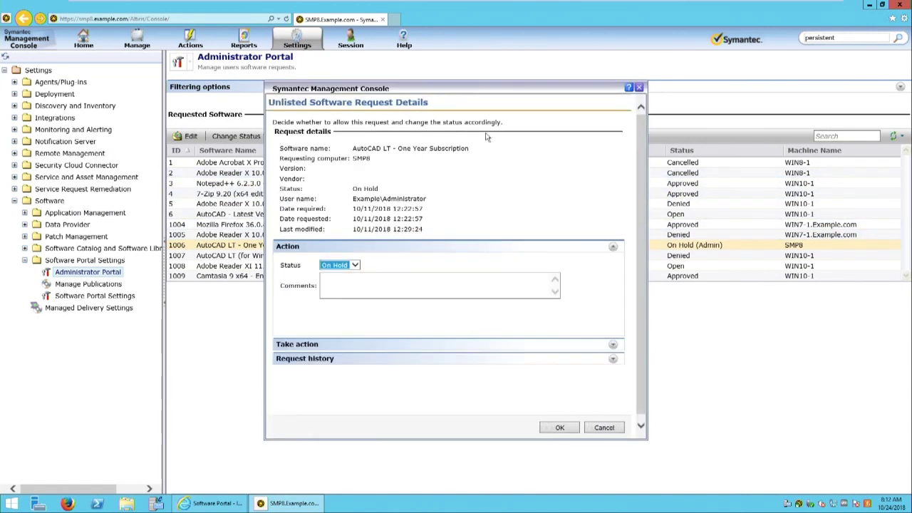
pyautogui.click(613, 361)
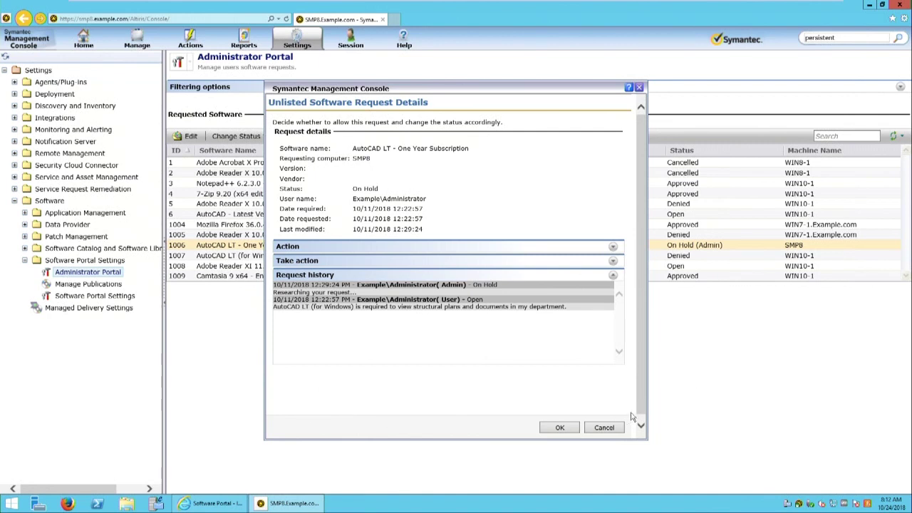
pyautogui.click(617, 430)
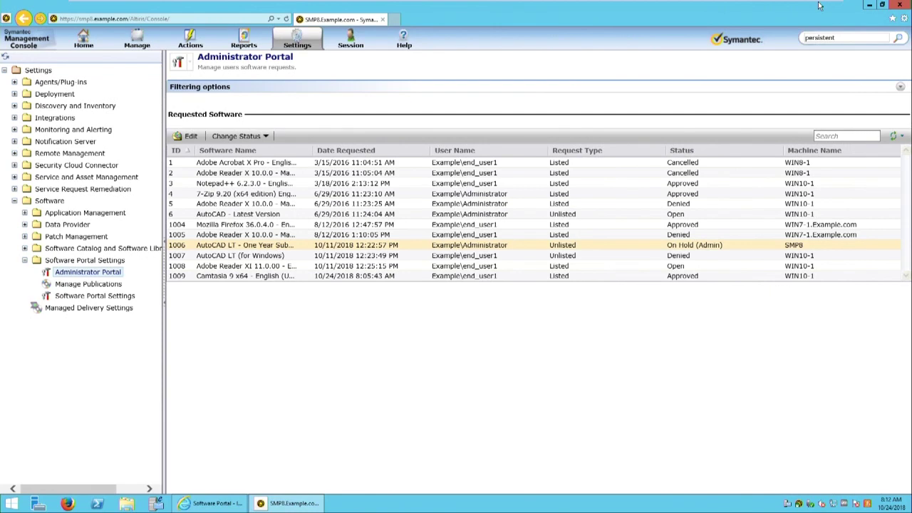
# - Switch to the Win10-1 machine and scroll the Applications catalogue down to 'Application not listed?'
pyautogui.click(882, 5)
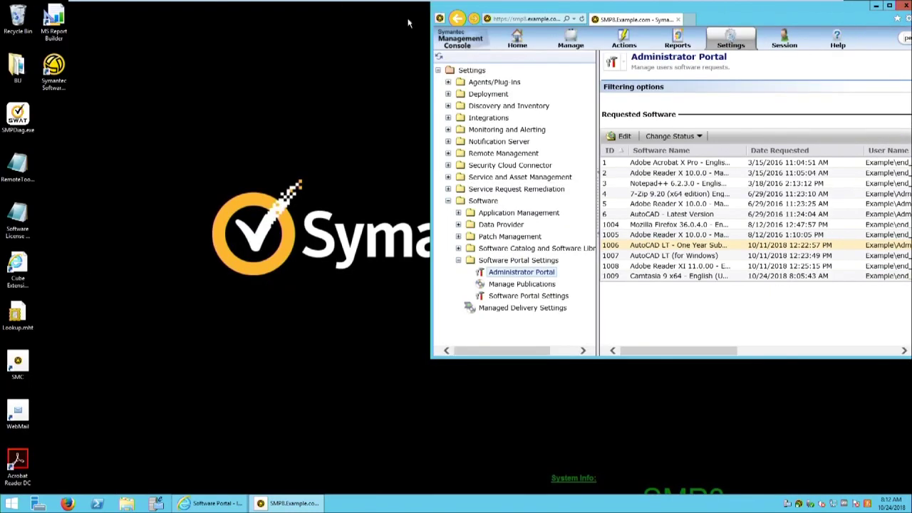
pyautogui.moveTo(519, 10)
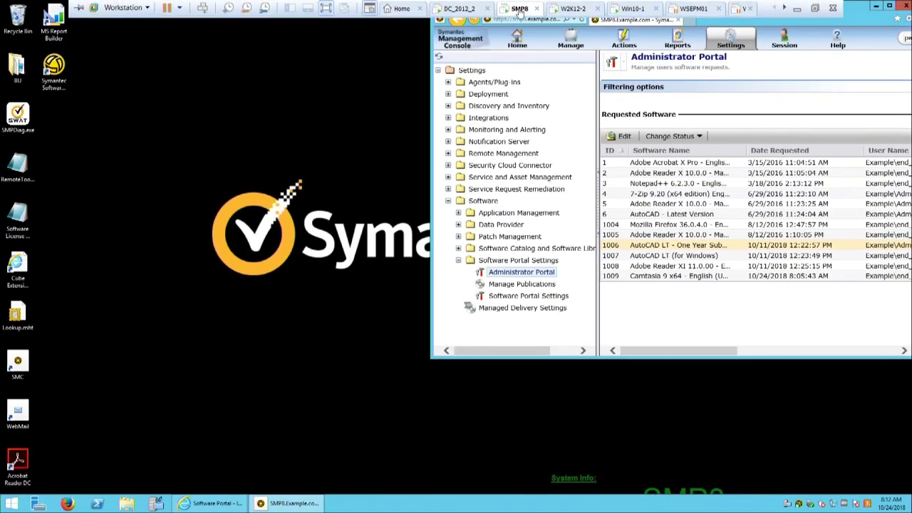
pyautogui.click(639, 12)
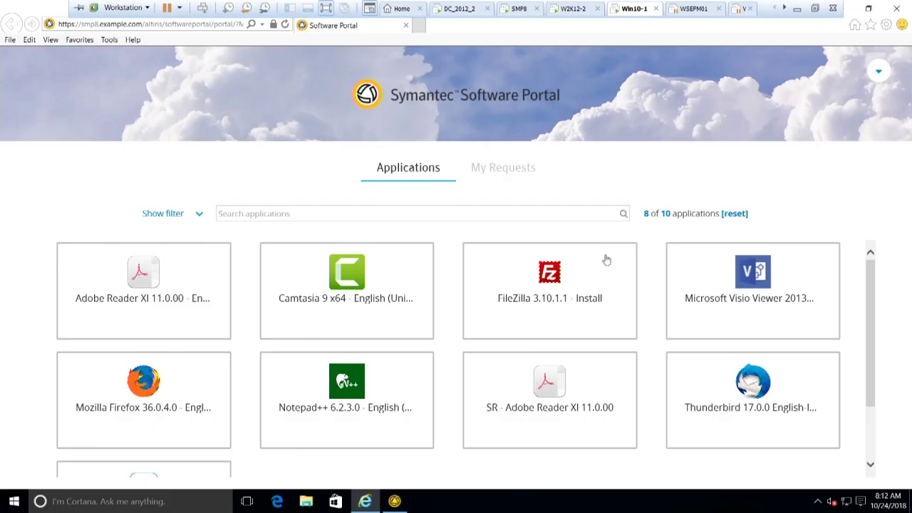
pyautogui.scroll(-3, 391, 349)
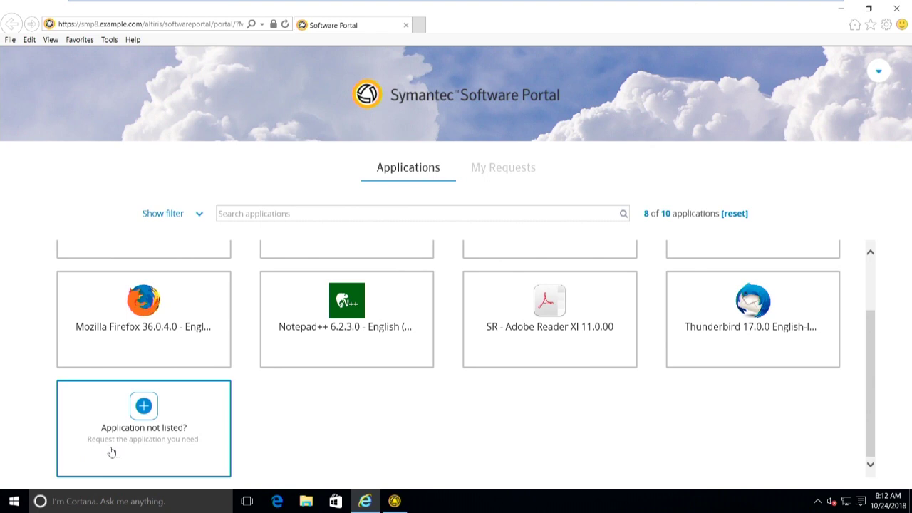
# - Submit an unlisted application request for 'Autocad 219' with justification 'I need it'
pyautogui.click(148, 411)
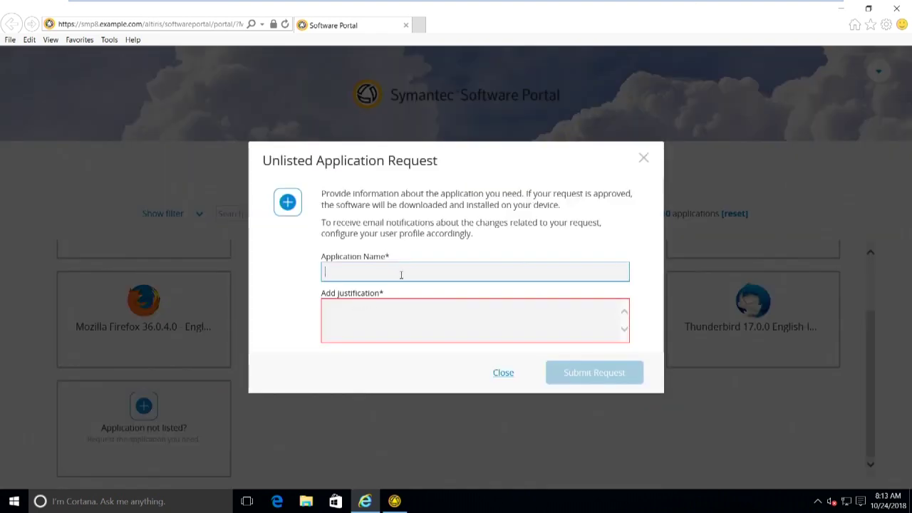
pyautogui.write('Aud')
pyautogui.press('BackSpace')
pyautogui.click(530, 302)
pyautogui.write('I need it')
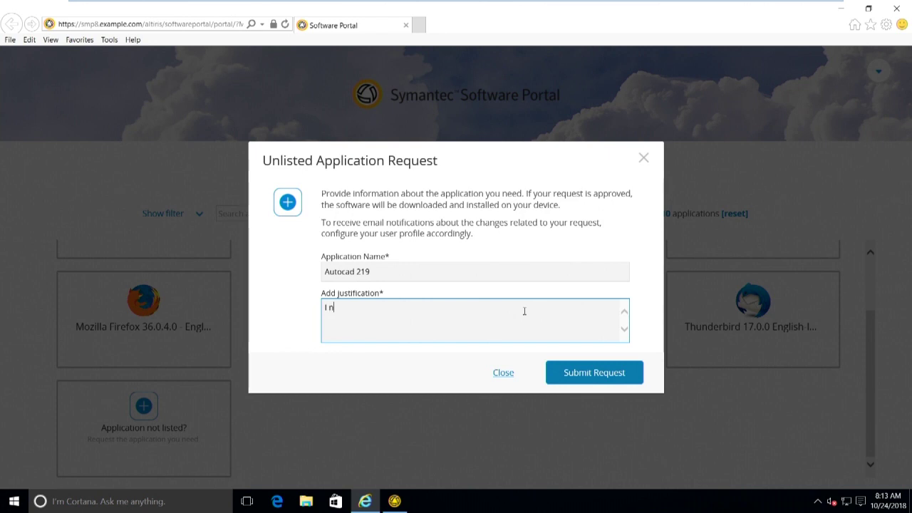
pyautogui.click(637, 373)
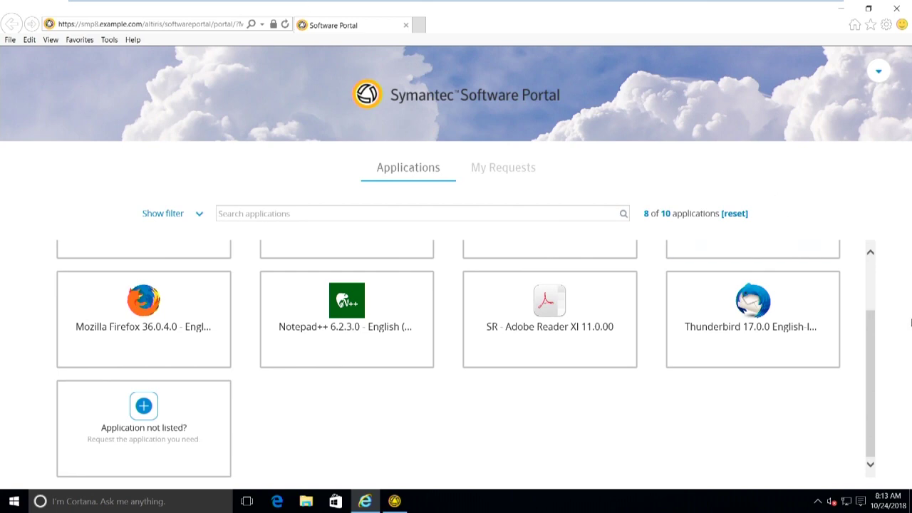
# - Review the submitted request under My Requests, then return to the SMP8 server
pyautogui.scroll(2, 875, 277)
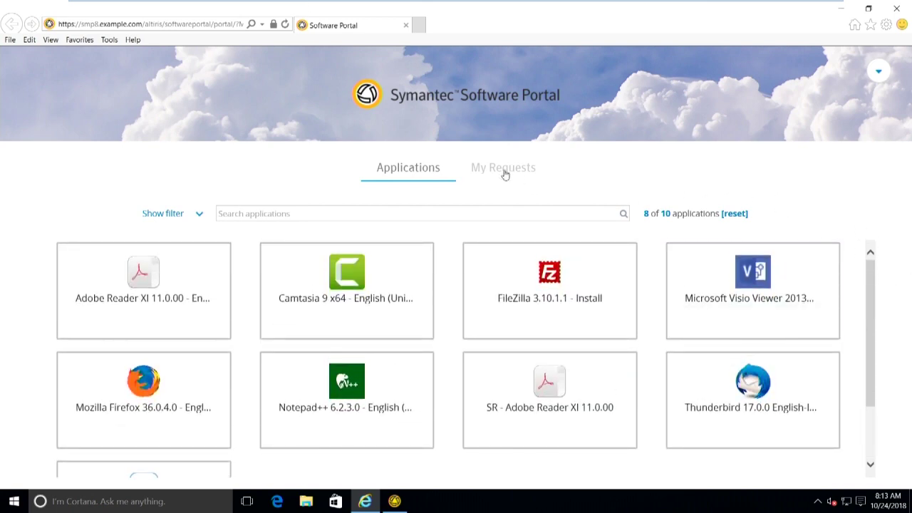
pyautogui.click(504, 174)
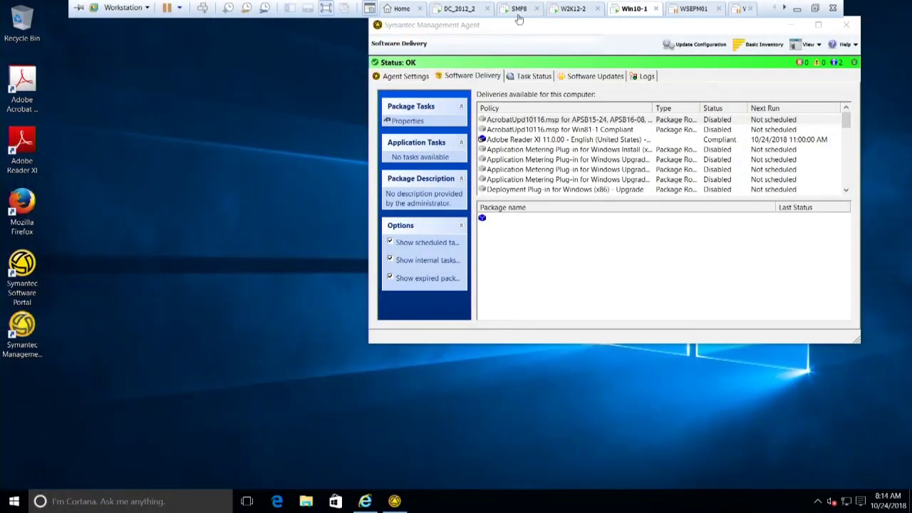
pyautogui.click(525, 12)
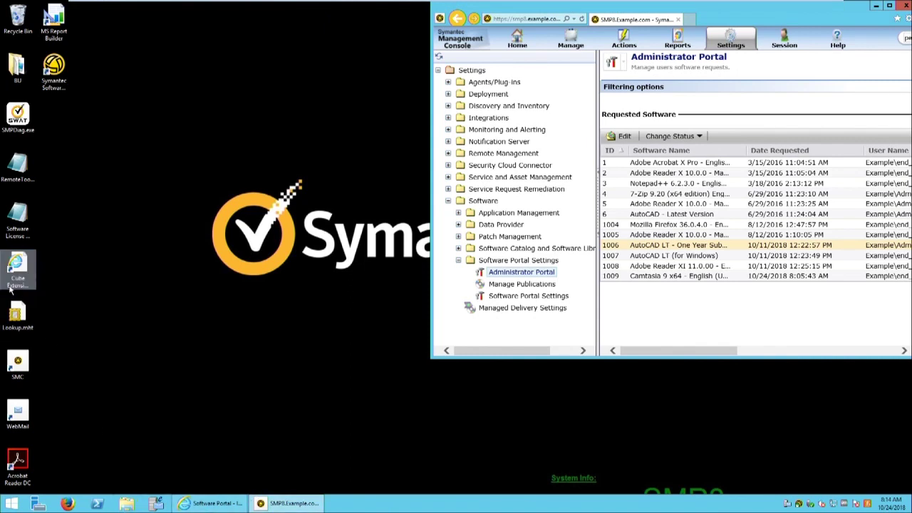
# - Resume the WebMail session with the saved mailbox account and open the Inbox full screen
pyautogui.doubleClick(20, 413)
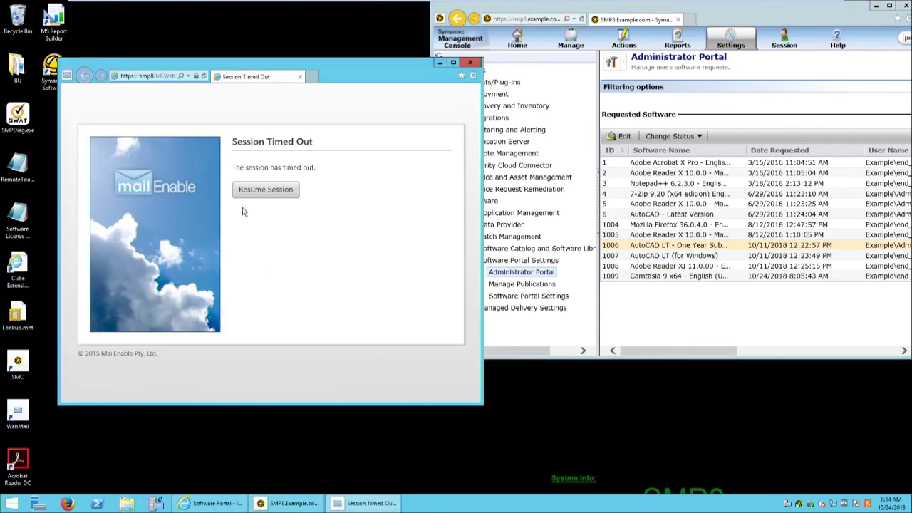
pyautogui.click(257, 190)
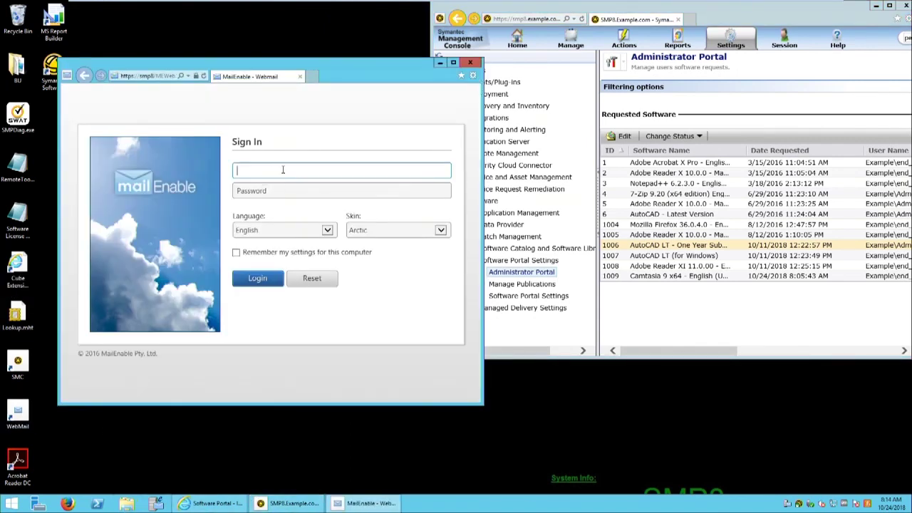
pyautogui.click(342, 166)
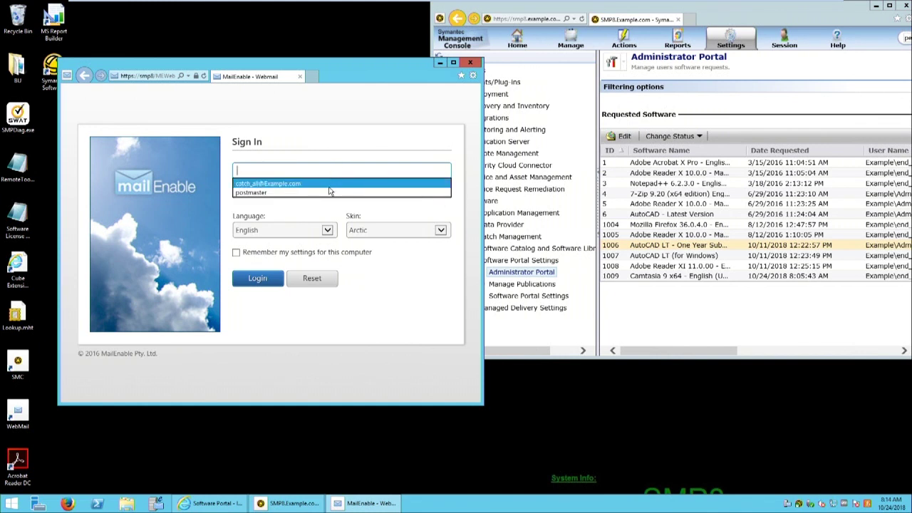
pyautogui.click(330, 183)
pyautogui.click(263, 279)
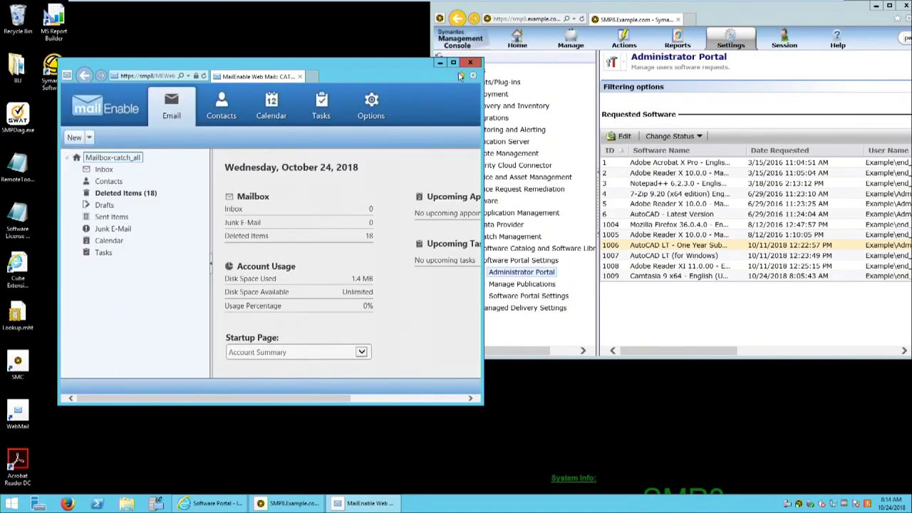
pyautogui.click(453, 66)
pyautogui.click(44, 114)
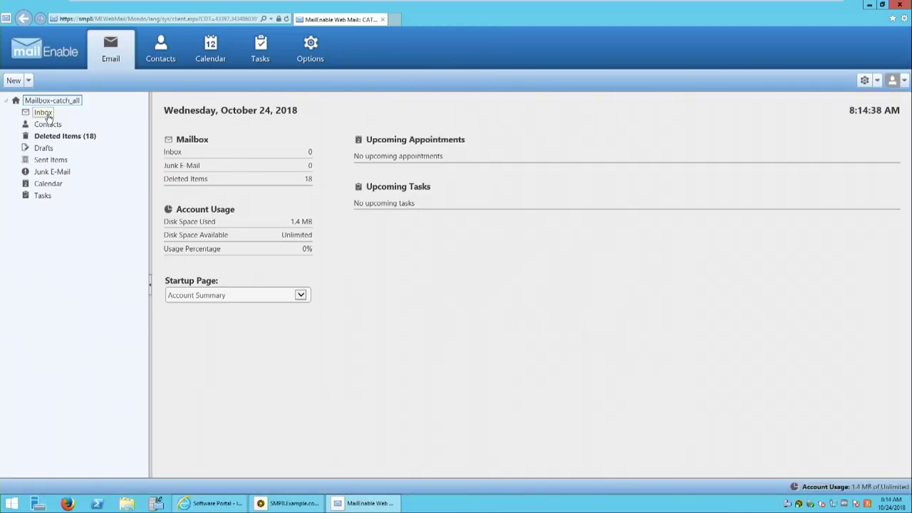